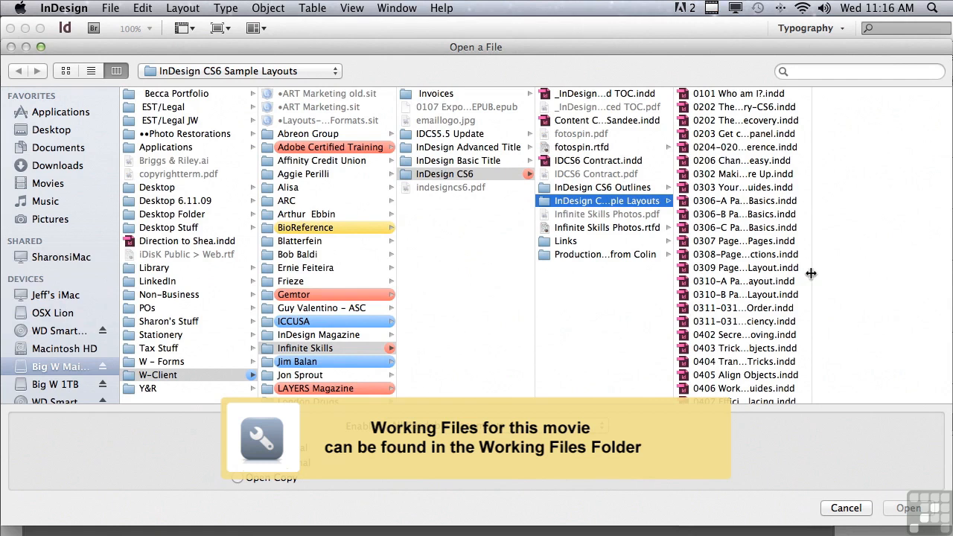
Open the sample layout "0605 Custom Underline & Strikethrough magic.indd" from the InDesign CS6 Sample Layouts folder
scroll(822, 298, down, 3)
scroll(824, 297, down, 6)
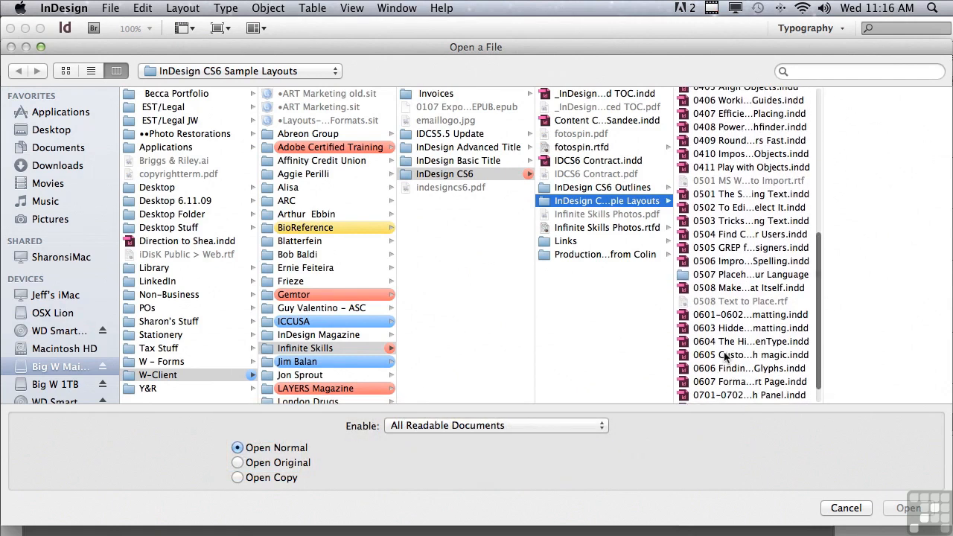
click(724, 356)
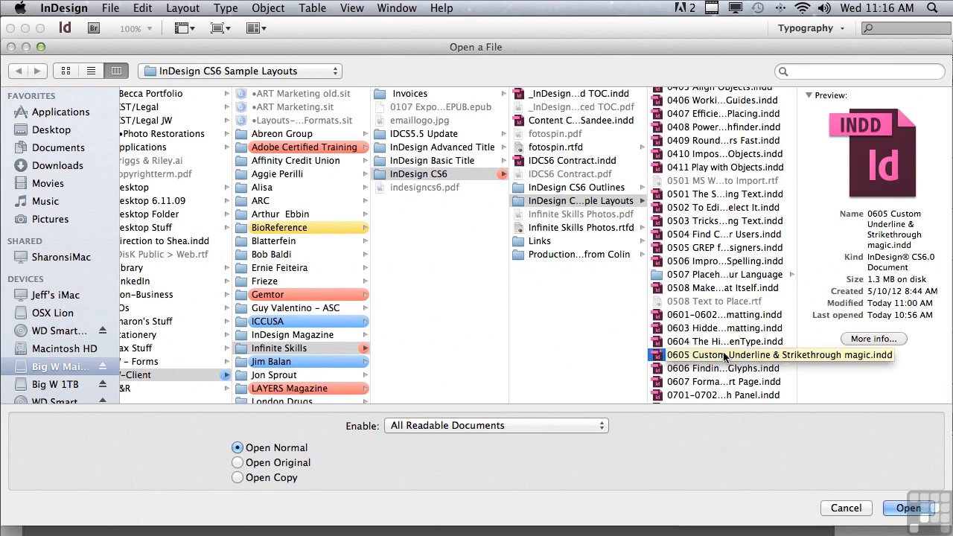
click(908, 508)
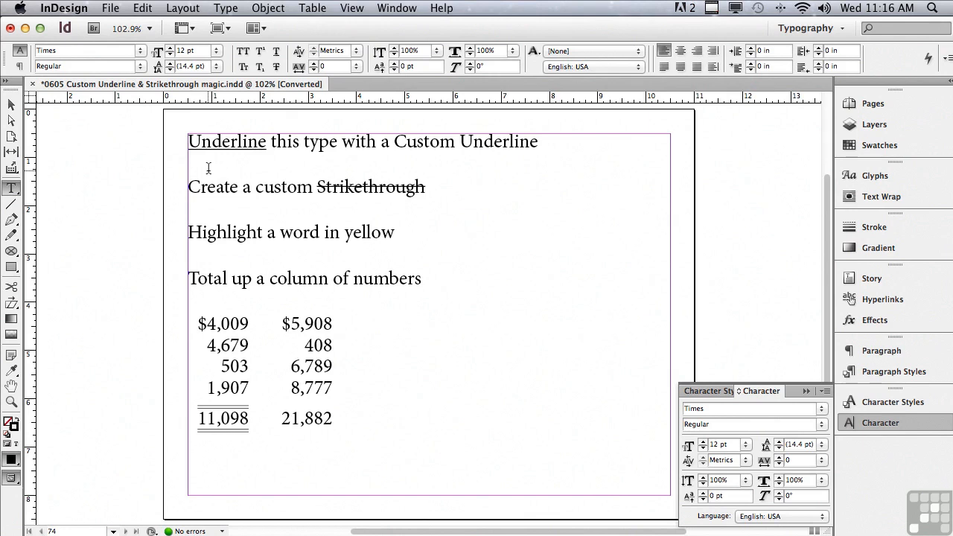
Float the Character panel over the page and open the Underline Options for the word "Underline" that starts the first line
drag(188, 141, 266, 141)
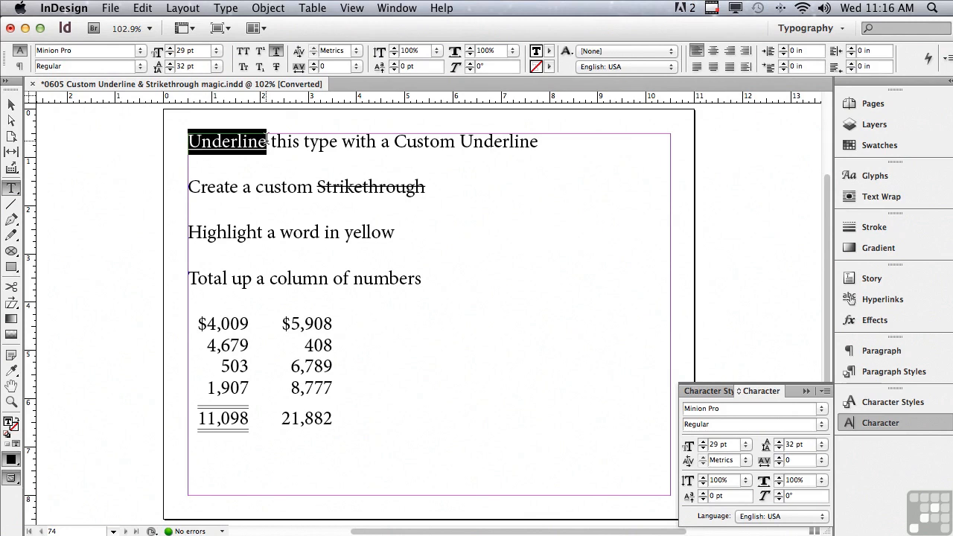
click(276, 52)
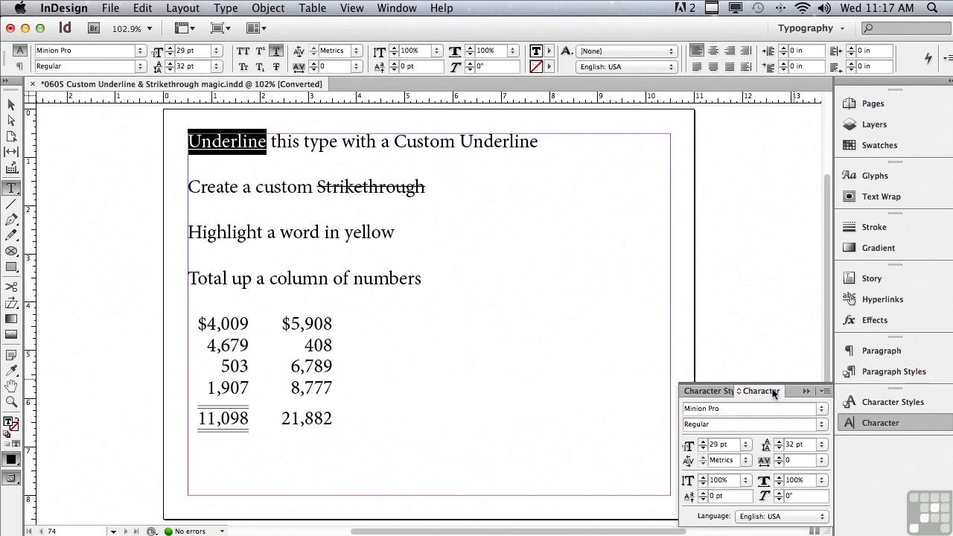
drag(764, 387, 683, 130)
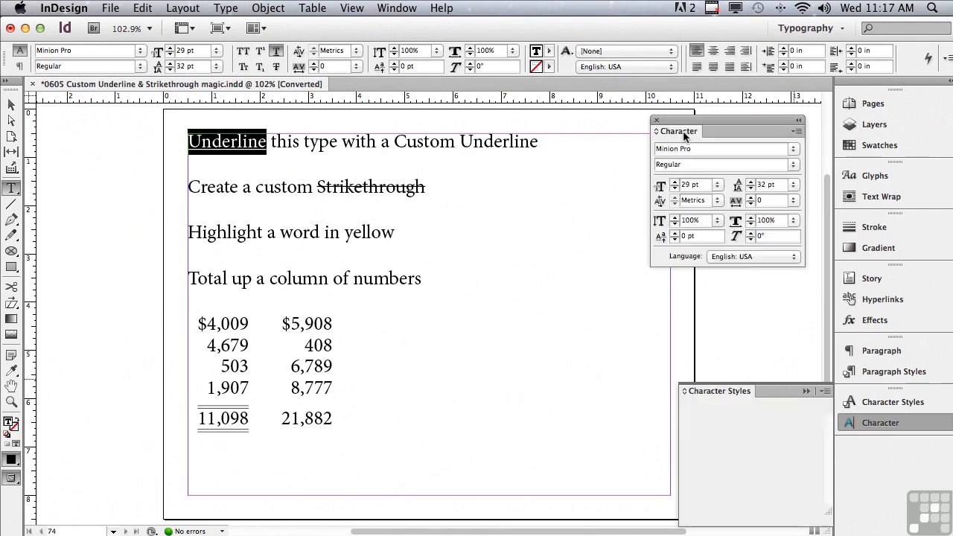
click(797, 132)
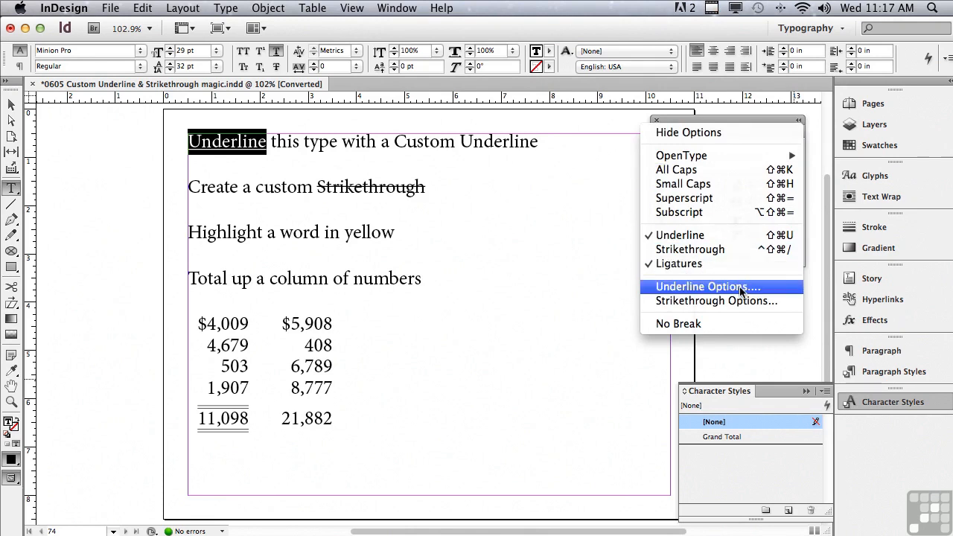
click(494, 256)
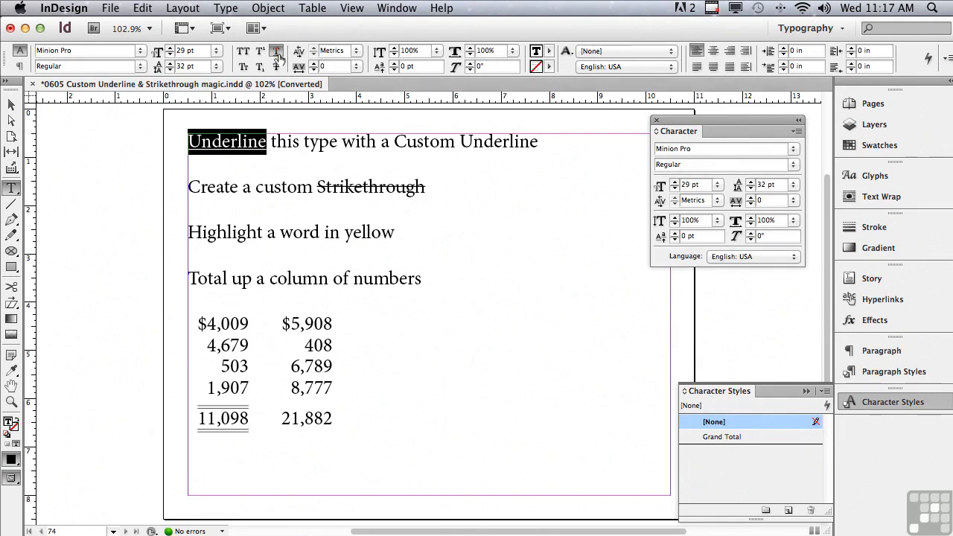
key(alt)
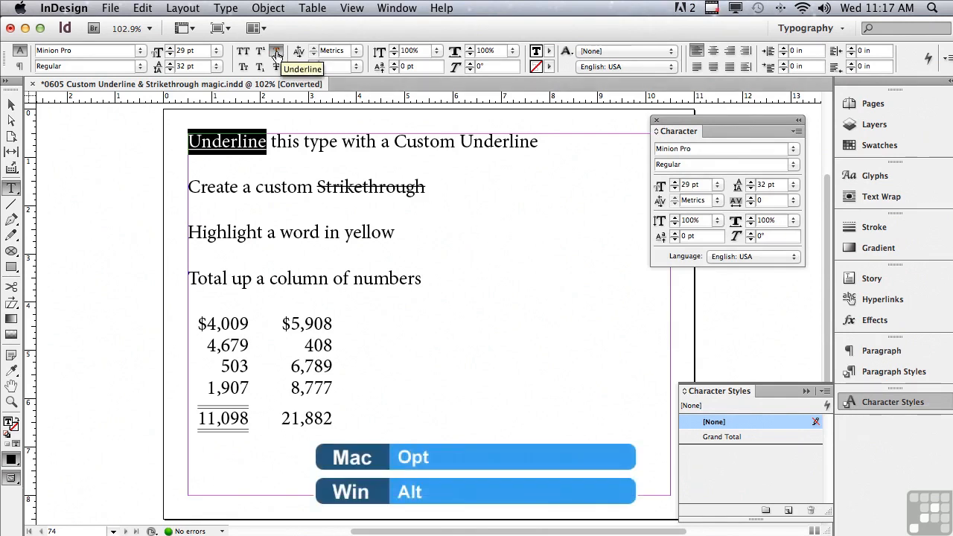
alt+click(276, 55)
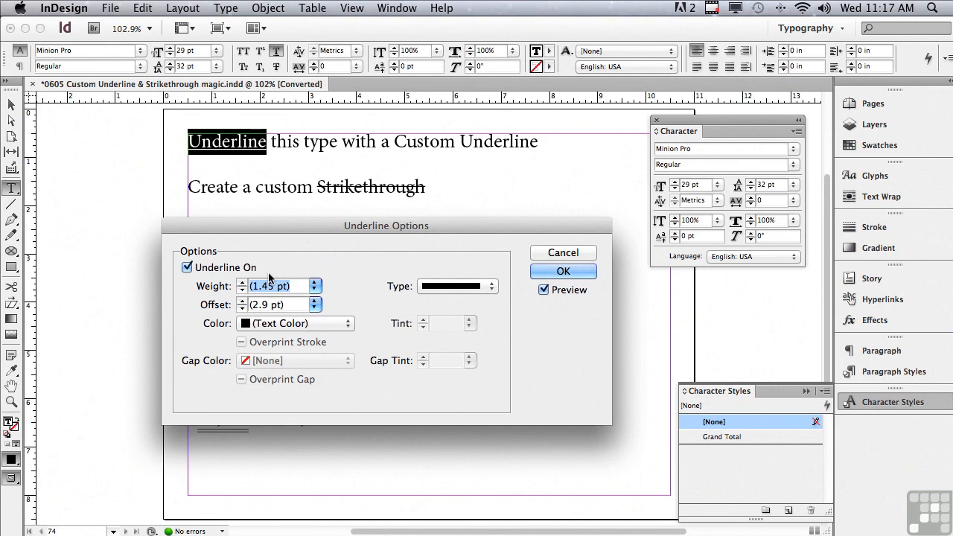
Switch the underline and the preview off and back on to compare their effect on the word
click(186, 270)
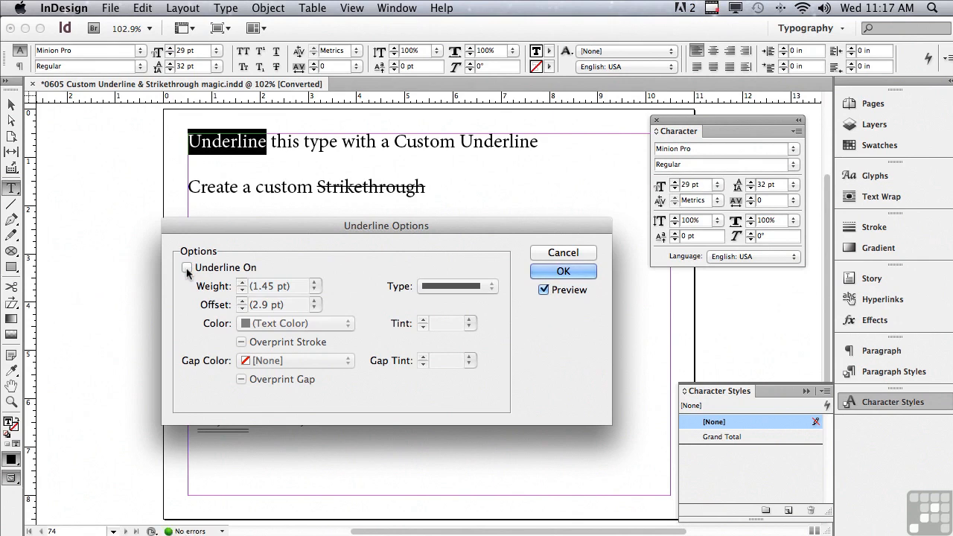
click(187, 270)
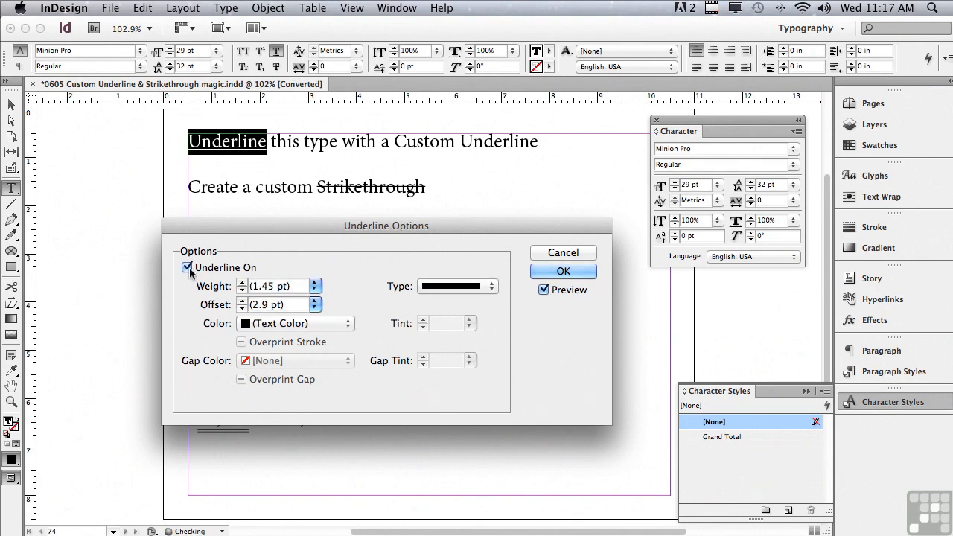
click(542, 291)
click(543, 290)
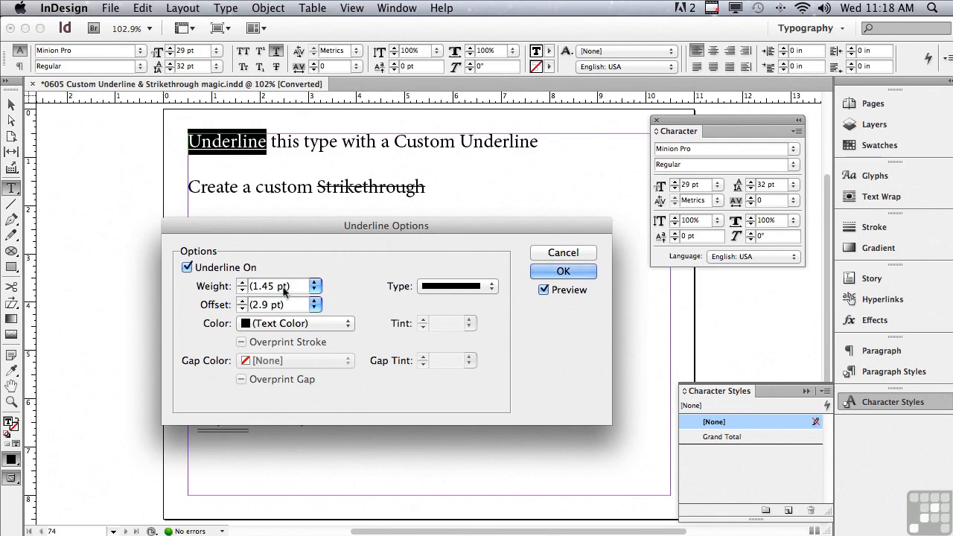
Set the underline's weight to 1 pt and its offset to 7 pt for the selected word "Underline"
click(242, 290)
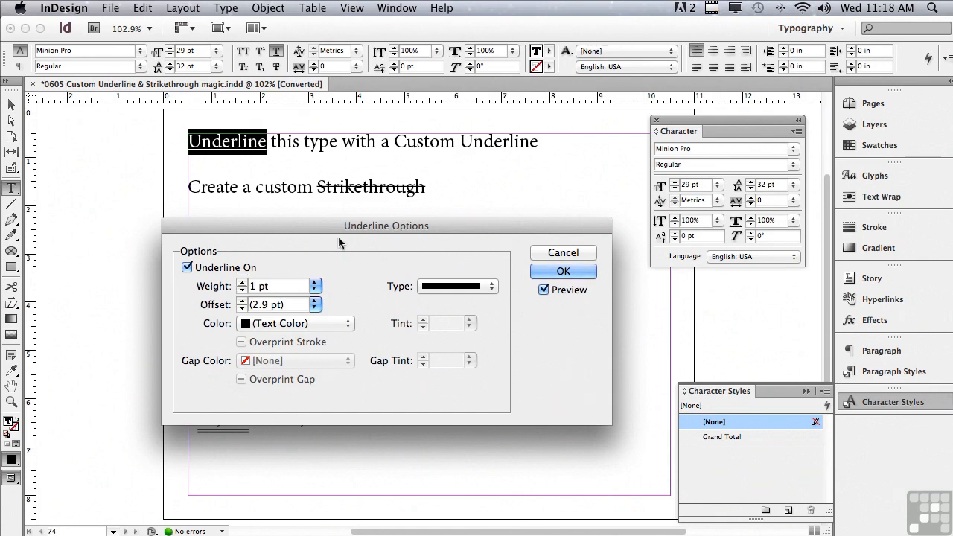
click(242, 302)
click(242, 302)
click(242, 301)
click(242, 302)
click(242, 301)
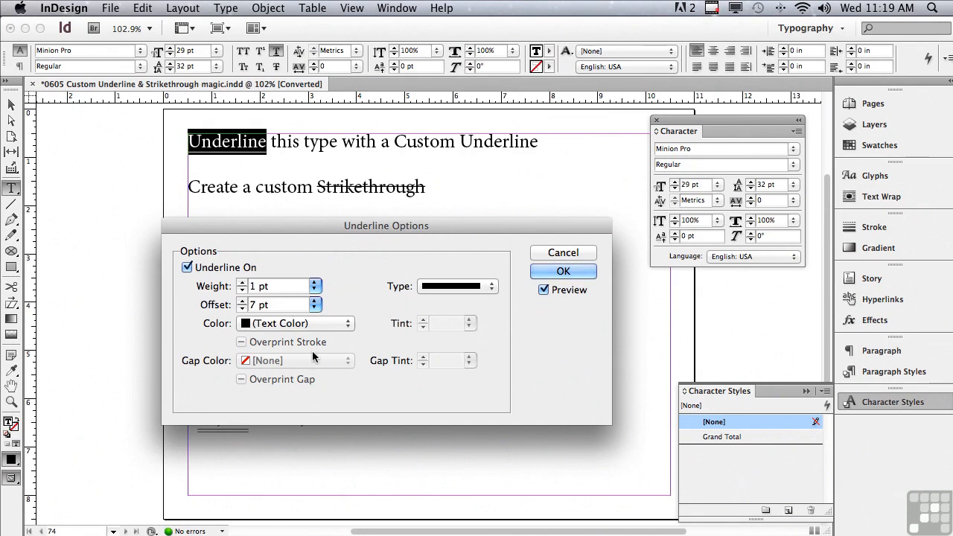
click(546, 272)
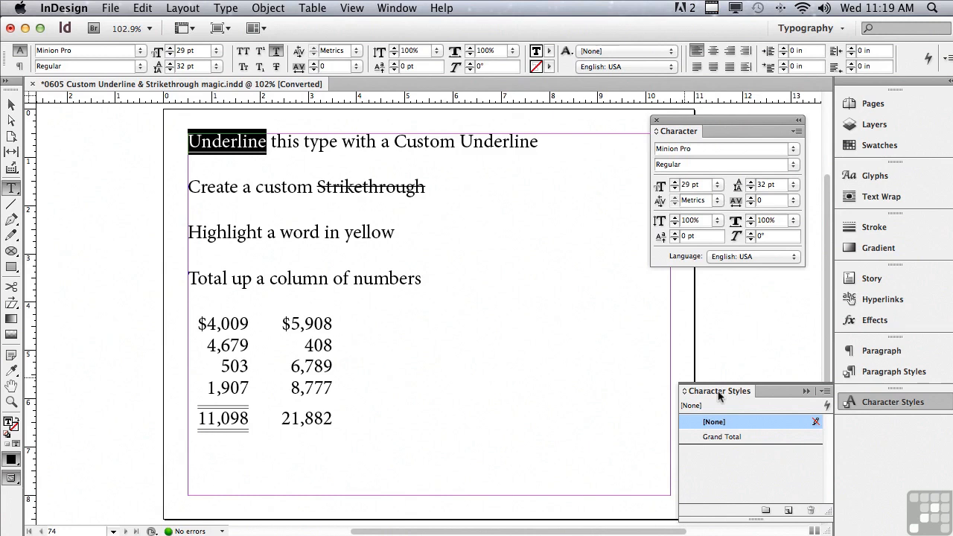
Create a character style named "Underline" from the selected word and apply it to "Custom Underline" at the end of the first line
click(825, 393)
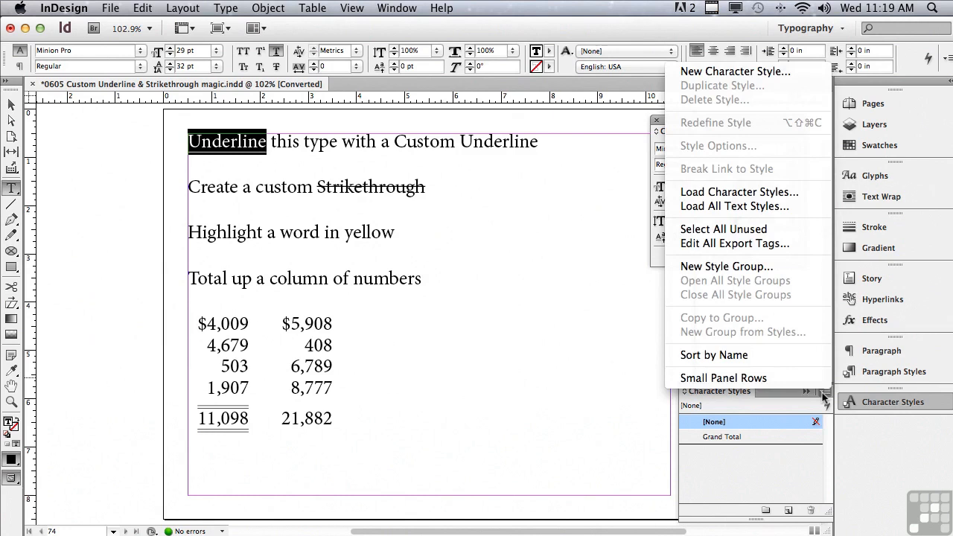
click(747, 71)
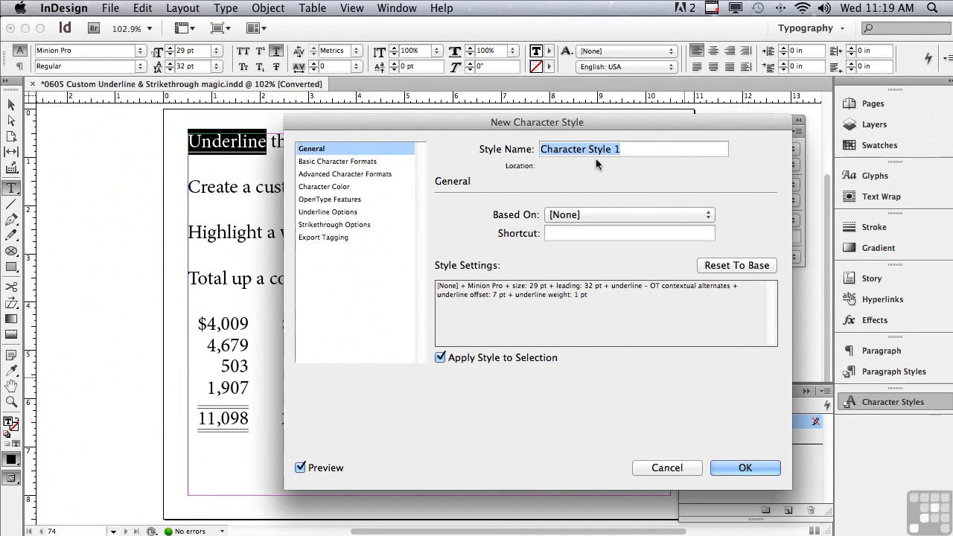
text(Underline)
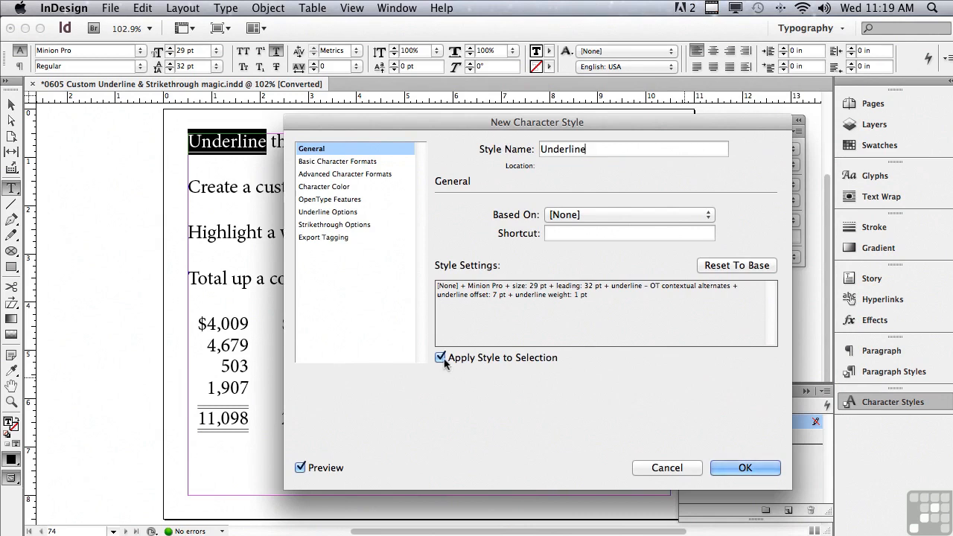
drag(507, 124, 409, 113)
click(501, 230)
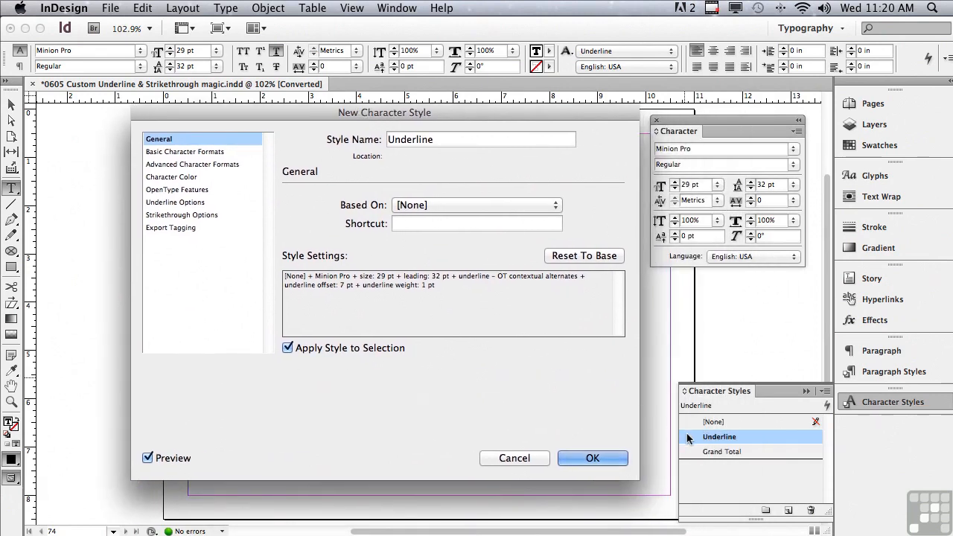
click(607, 462)
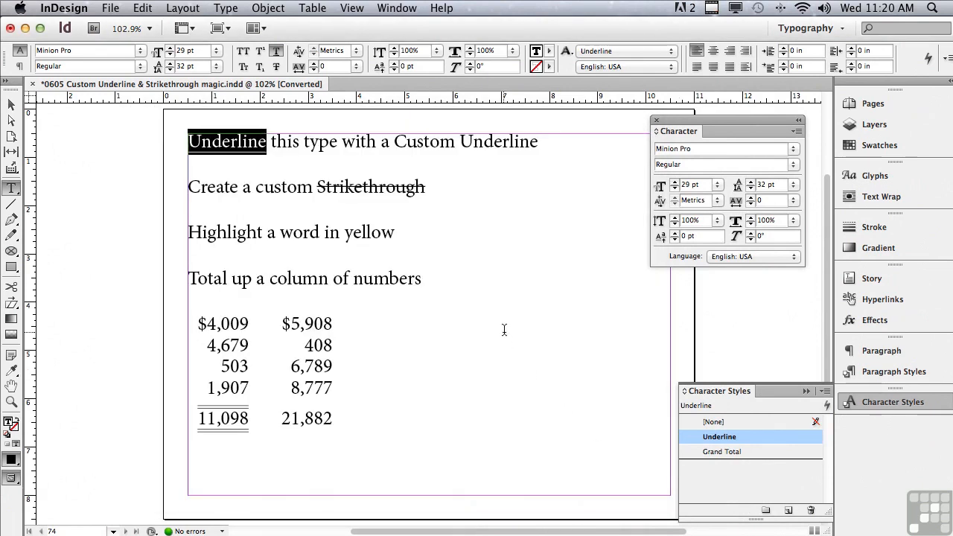
drag(393, 141, 537, 142)
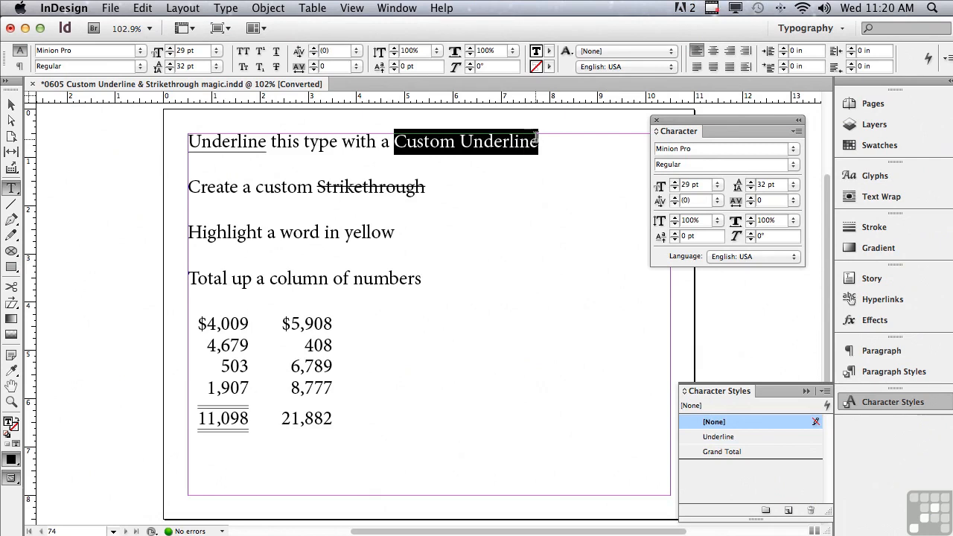
click(720, 438)
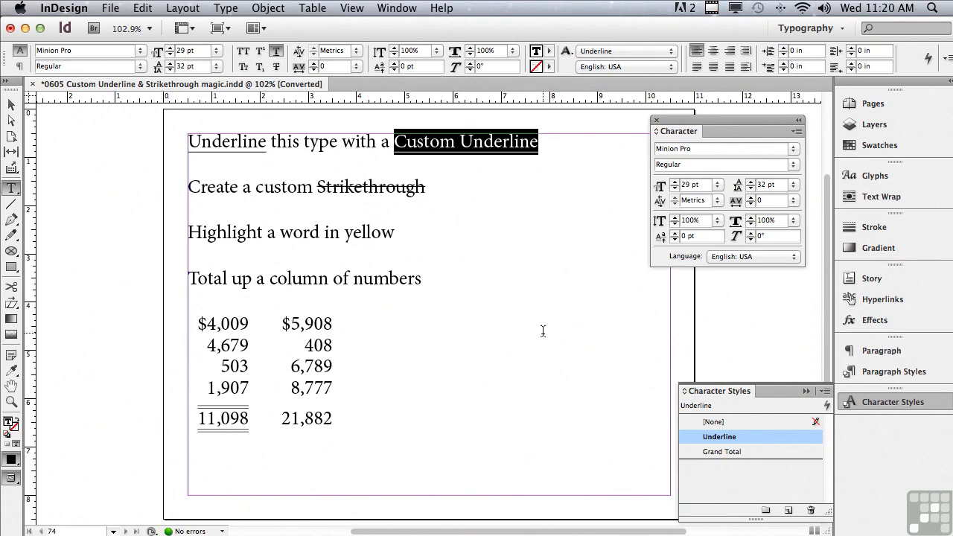
Set the strikethrough weight of the word "Strikethrough" in the second line to 1 pt in Strikethrough Options
click(11, 402)
drag(187, 134, 542, 388)
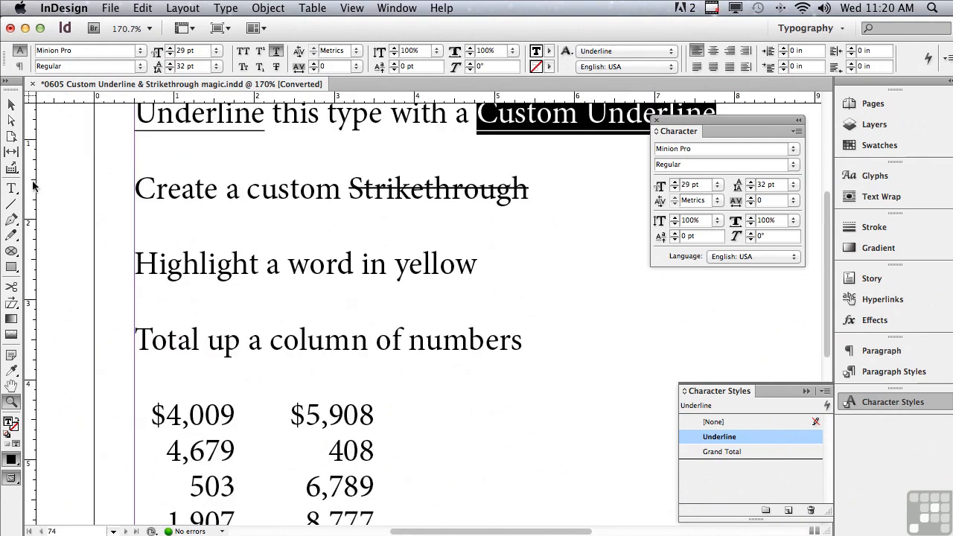
click(11, 188)
drag(350, 188, 531, 195)
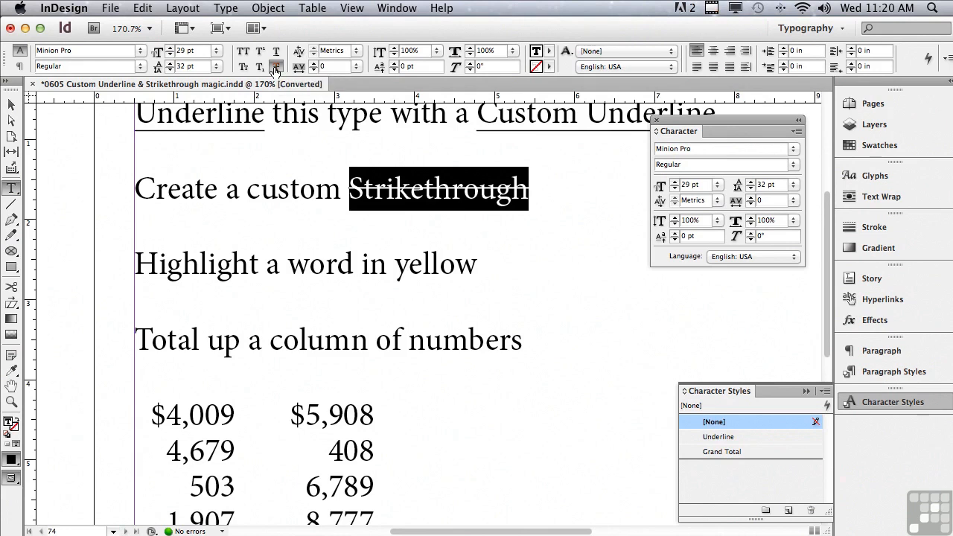
key(alt)
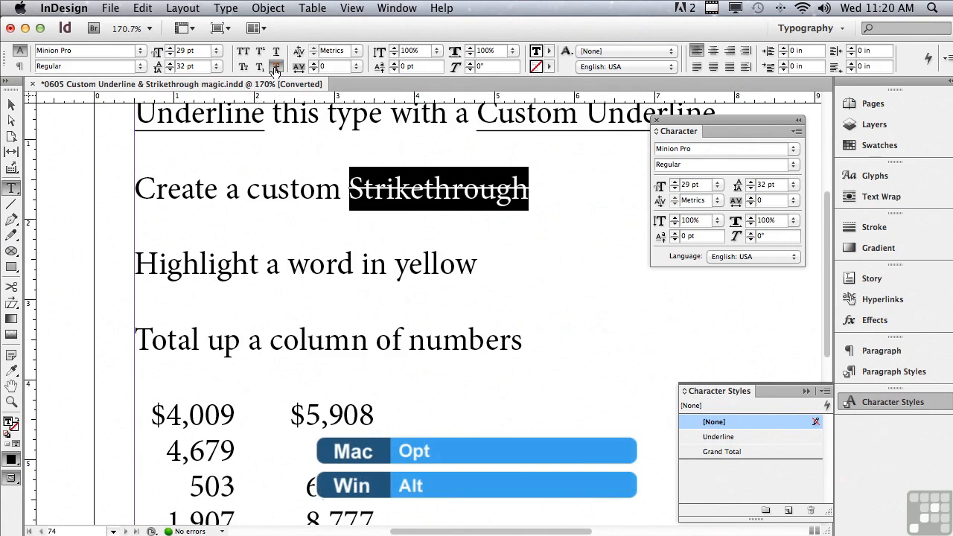
alt+click(276, 69)
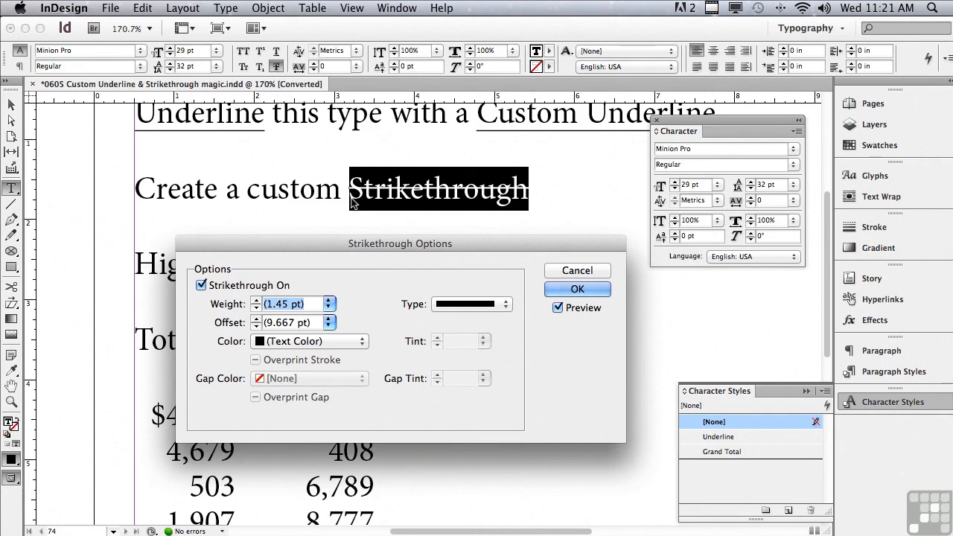
click(256, 308)
drag(290, 303, 254, 300)
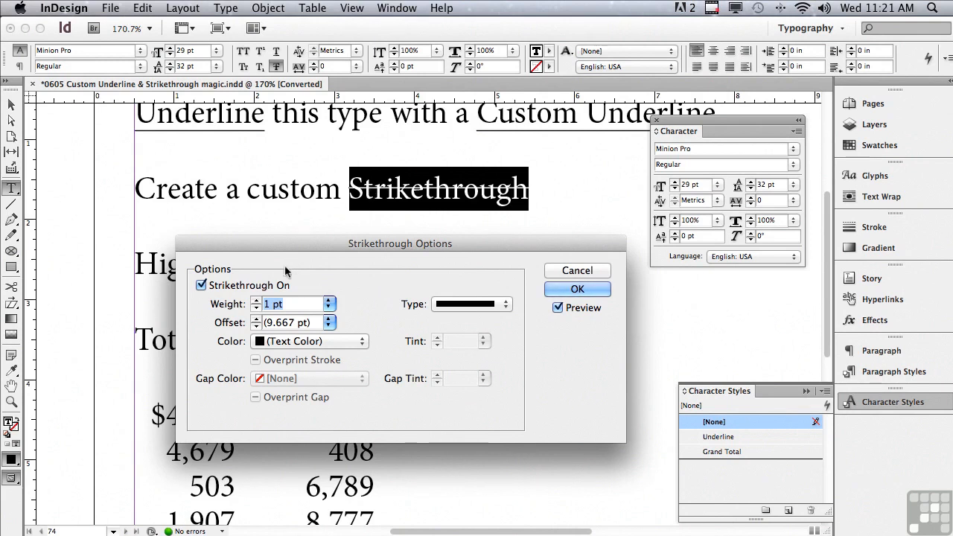
Set the strikethrough offset to 7 pt and apply the options to the word "Strikethrough"
click(255, 319)
click(256, 319)
click(255, 326)
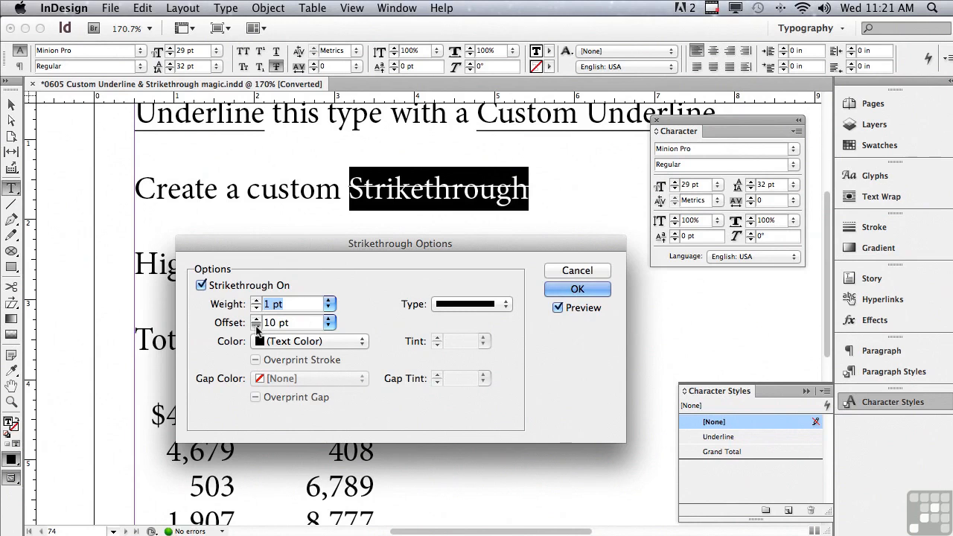
click(256, 326)
click(256, 326)
click(255, 326)
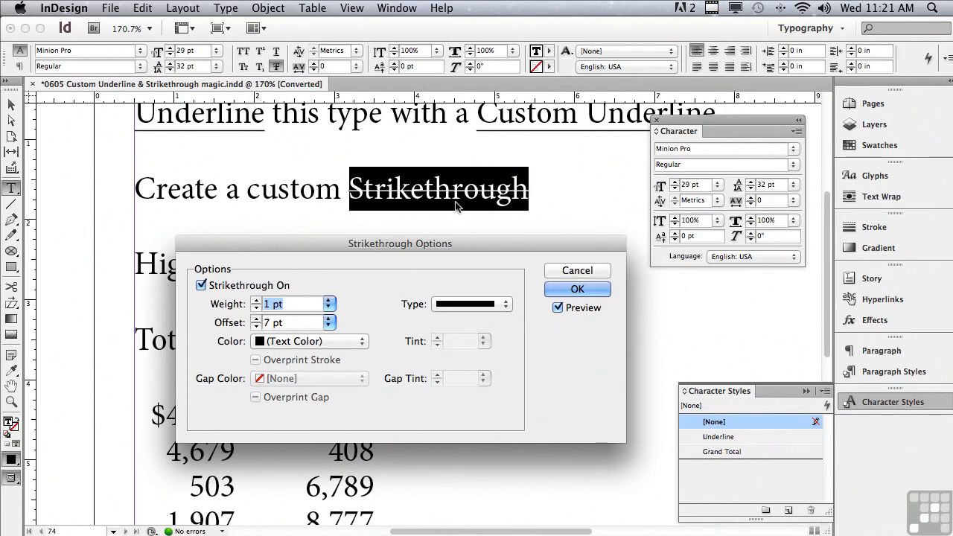
click(548, 289)
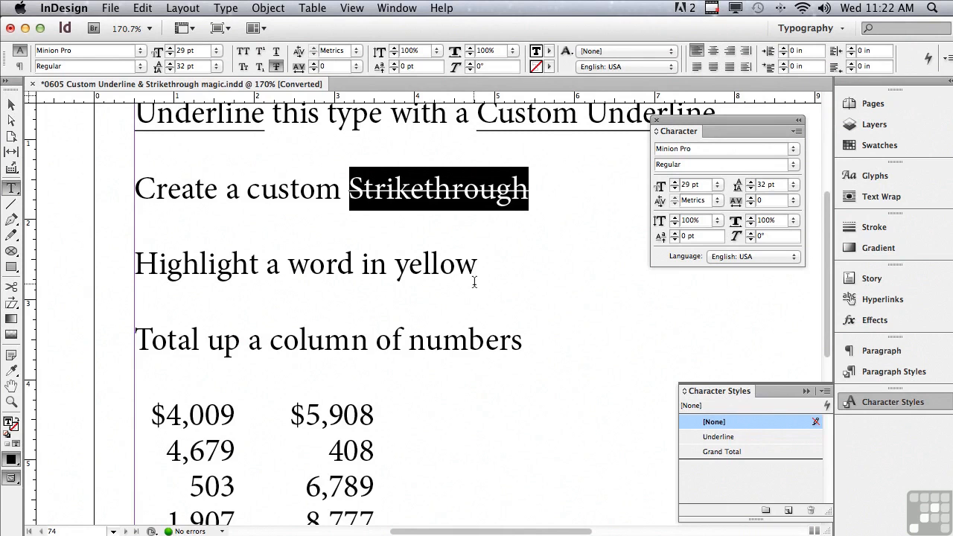
Underline the word "Highlight" in the third line and set its underline weight to 34 pt in Underline Options
drag(136, 262, 260, 263)
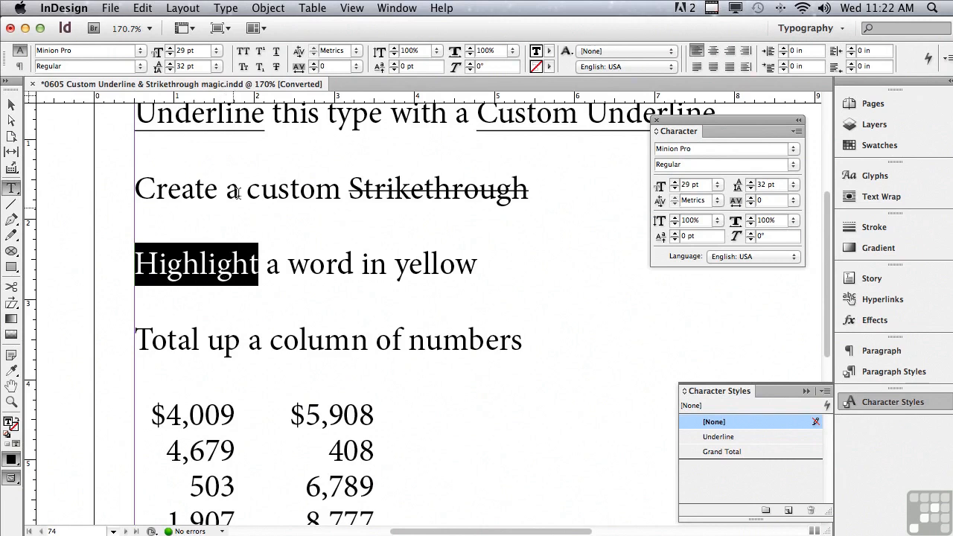
click(277, 52)
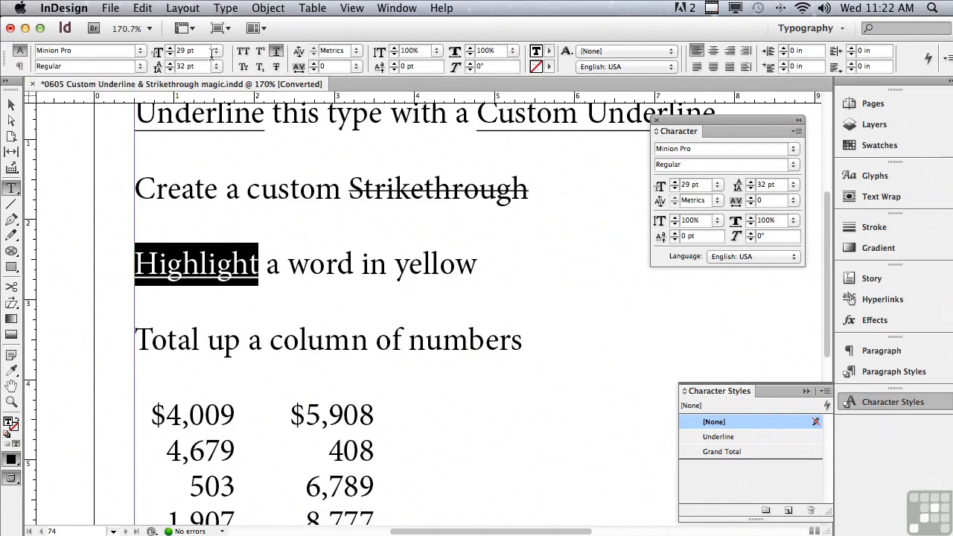
alt+click(274, 54)
drag(280, 225, 262, 302)
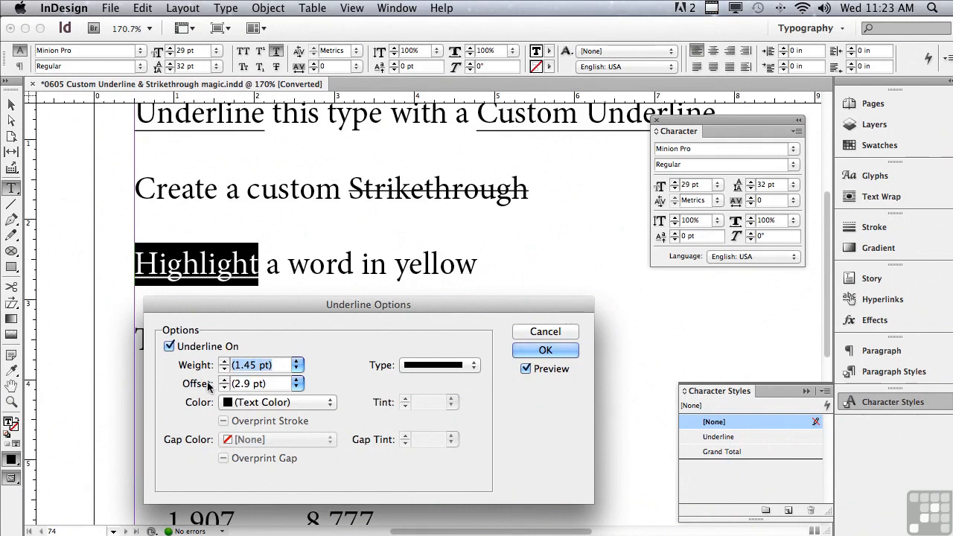
text(34)
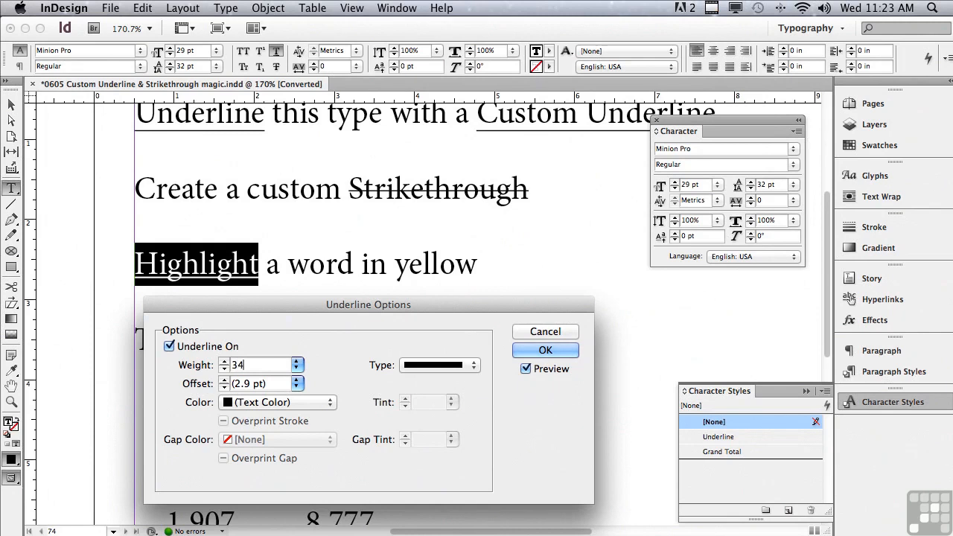
click(246, 384)
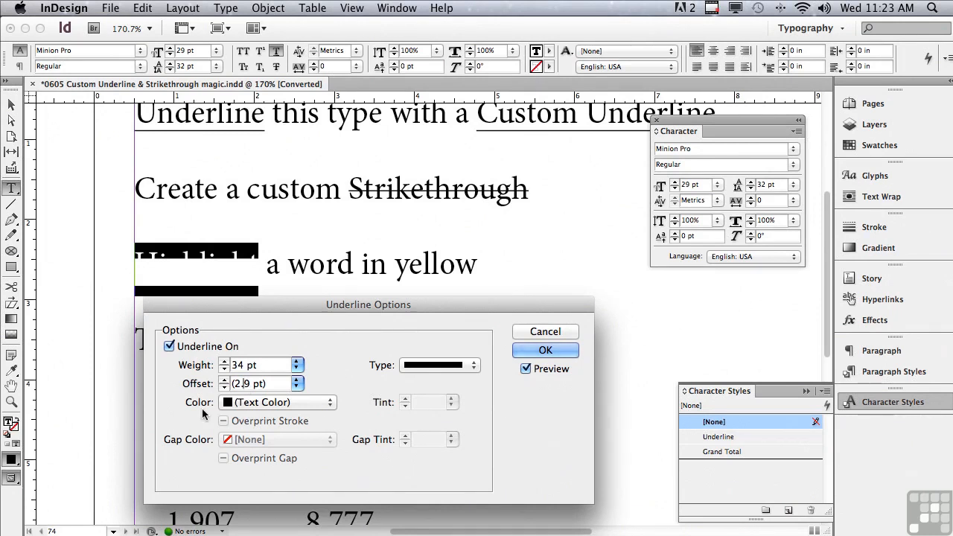
Set the underline color of "Highlight" to yellow C=0 M=0 Y=100 K=0 with a 50% tint
click(238, 402)
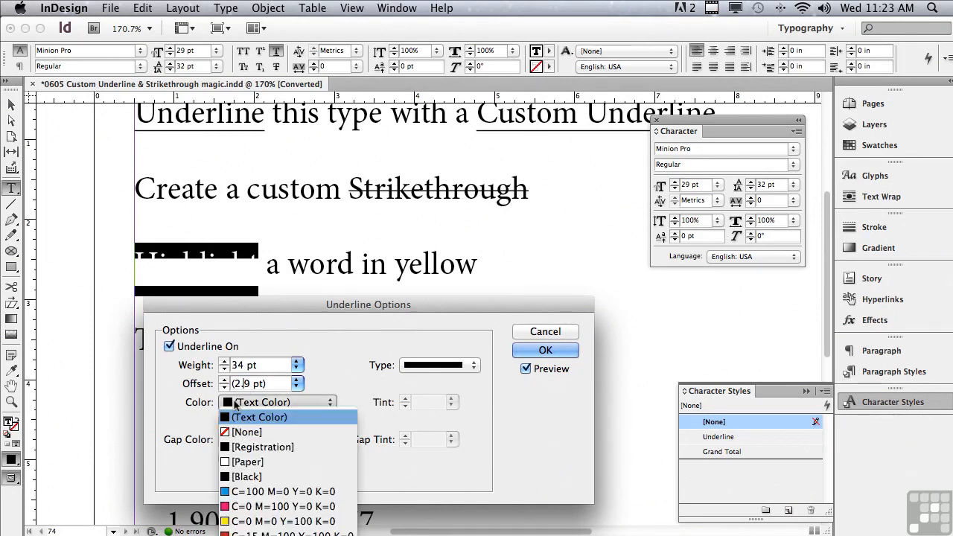
click(248, 522)
drag(201, 307, 318, 296)
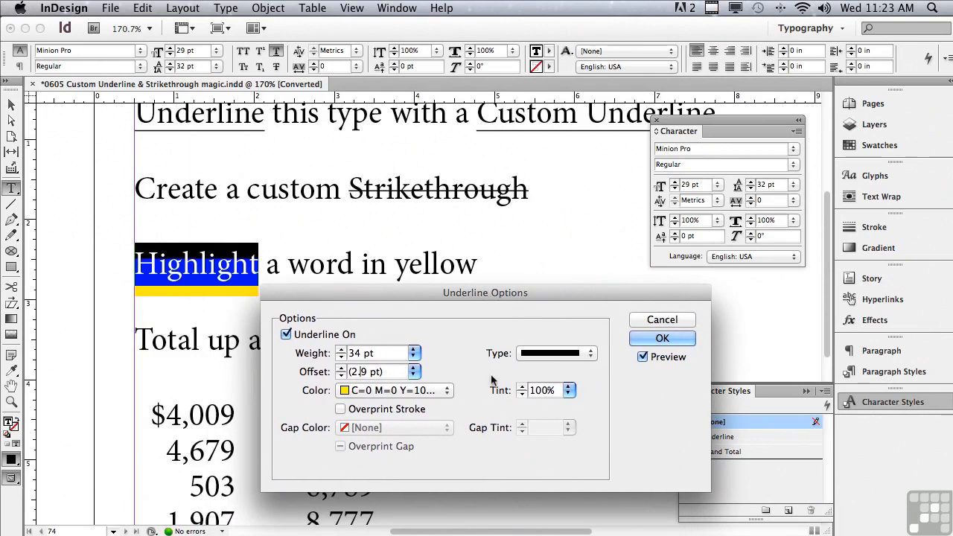
click(568, 393)
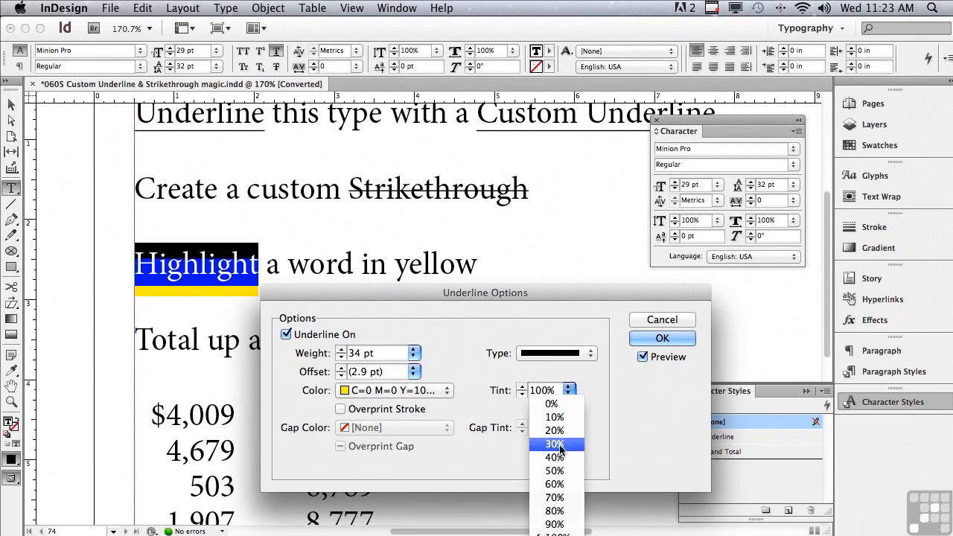
click(557, 472)
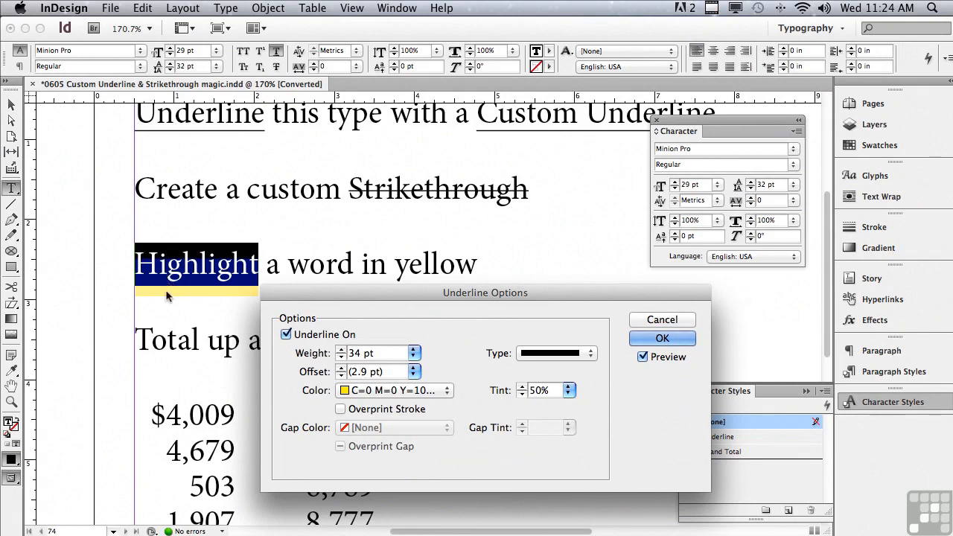
Set the underline offset to -8 pt with the preview on and apply the options to "Highlight"
click(341, 375)
click(341, 374)
click(341, 375)
click(341, 374)
click(341, 374)
click(341, 374)
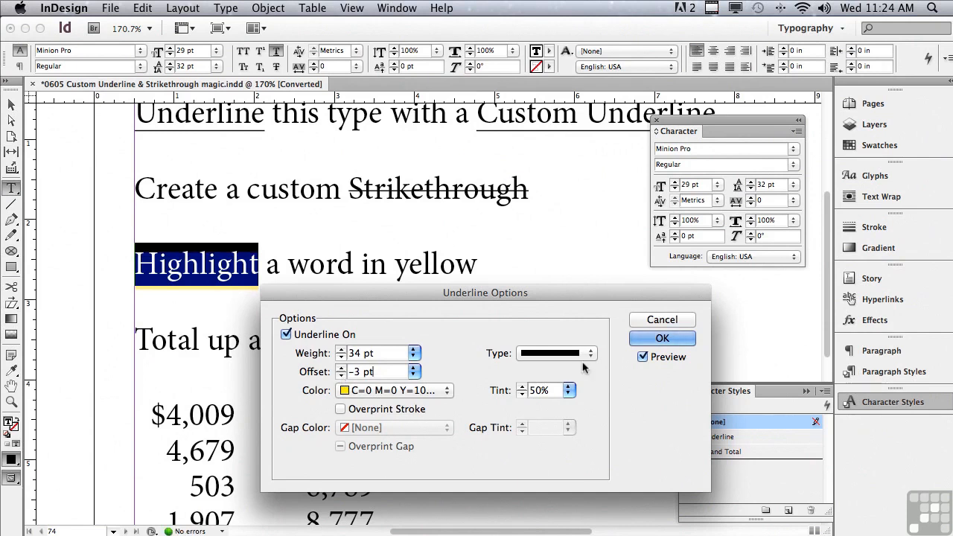
click(642, 357)
click(642, 357)
click(341, 375)
click(341, 375)
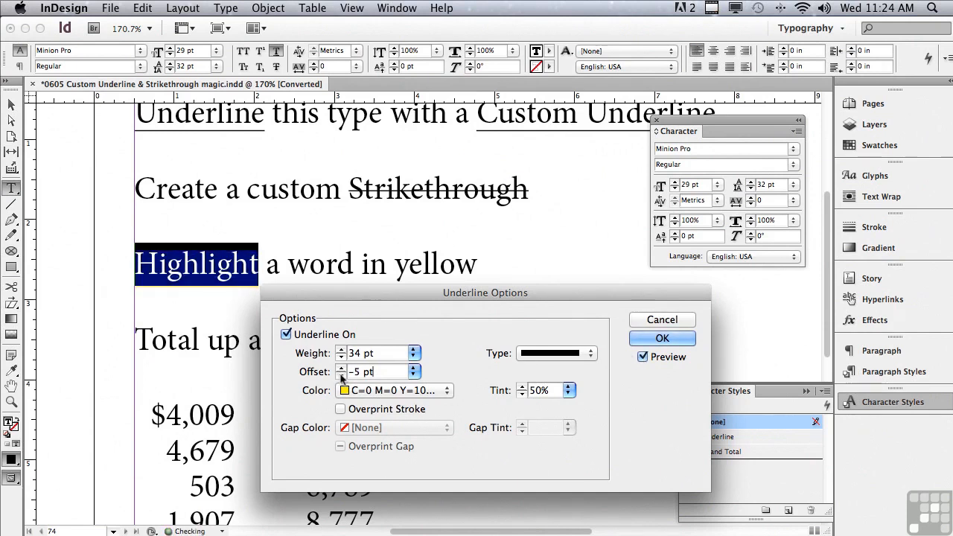
click(341, 375)
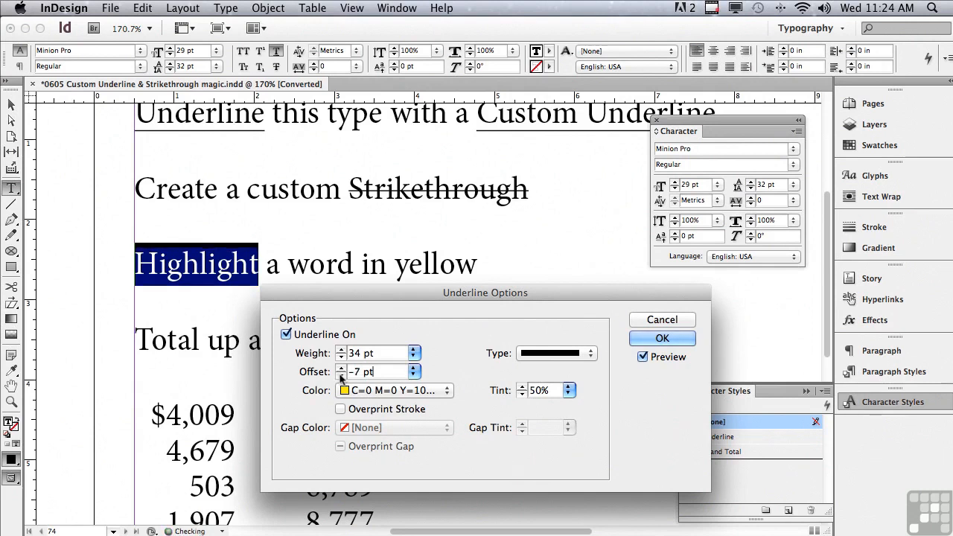
click(341, 375)
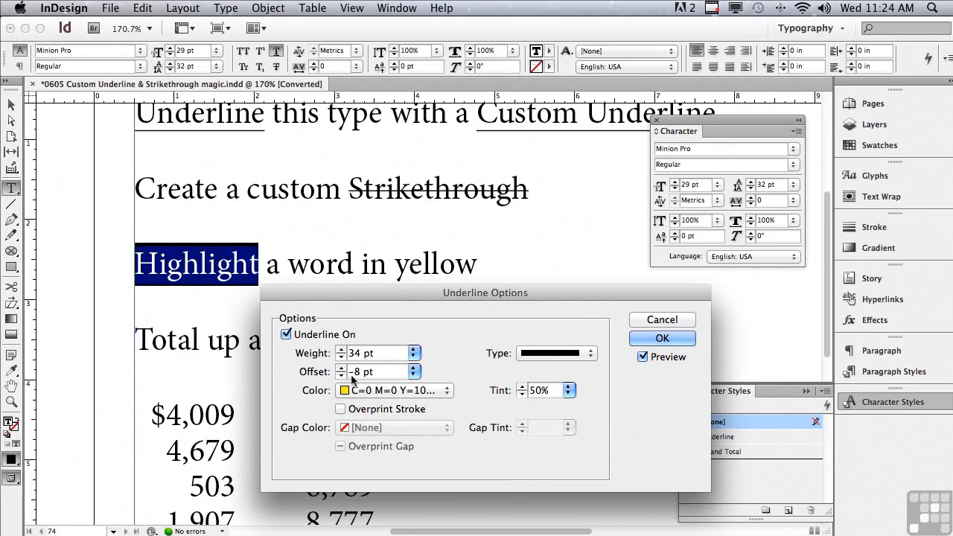
click(531, 357)
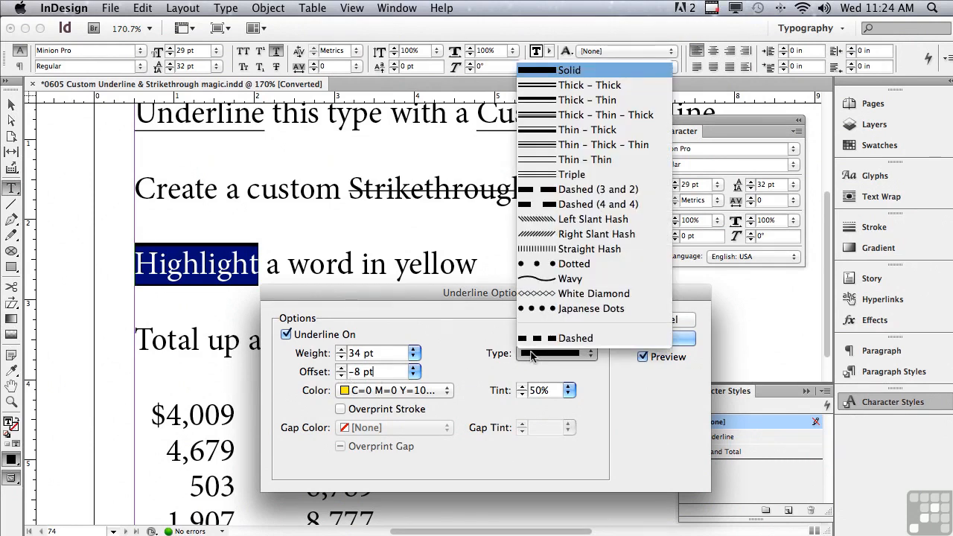
click(465, 360)
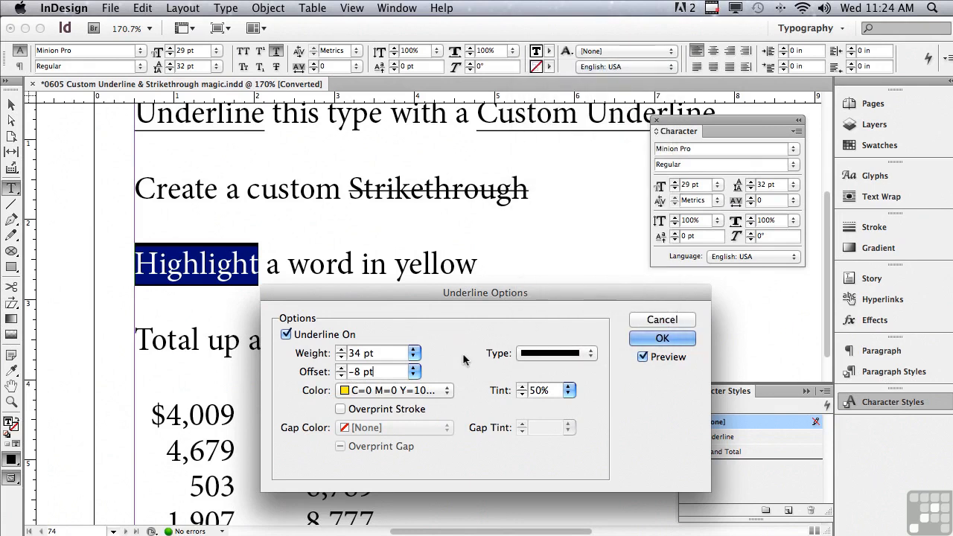
click(662, 338)
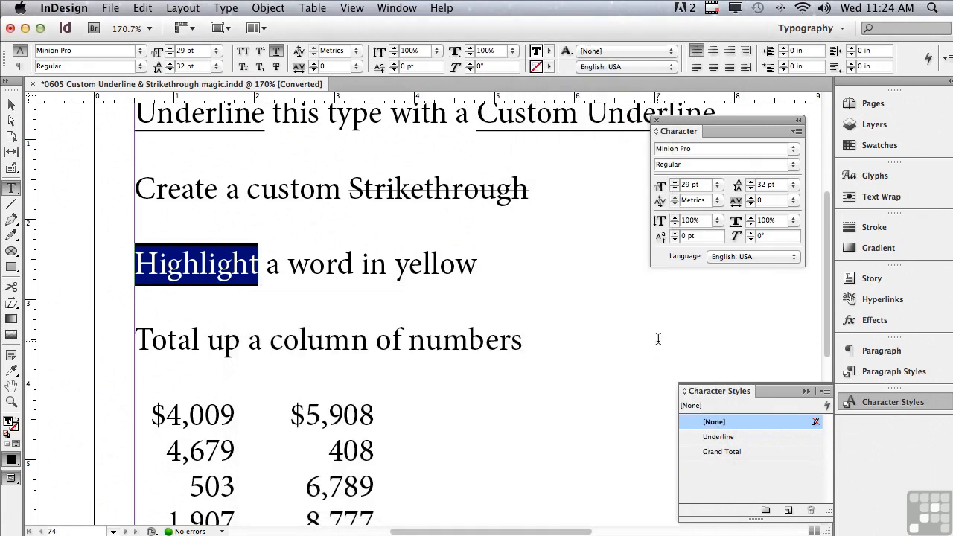
Create a character style named "Highlight" from the selected word and apply it to the selection
click(825, 391)
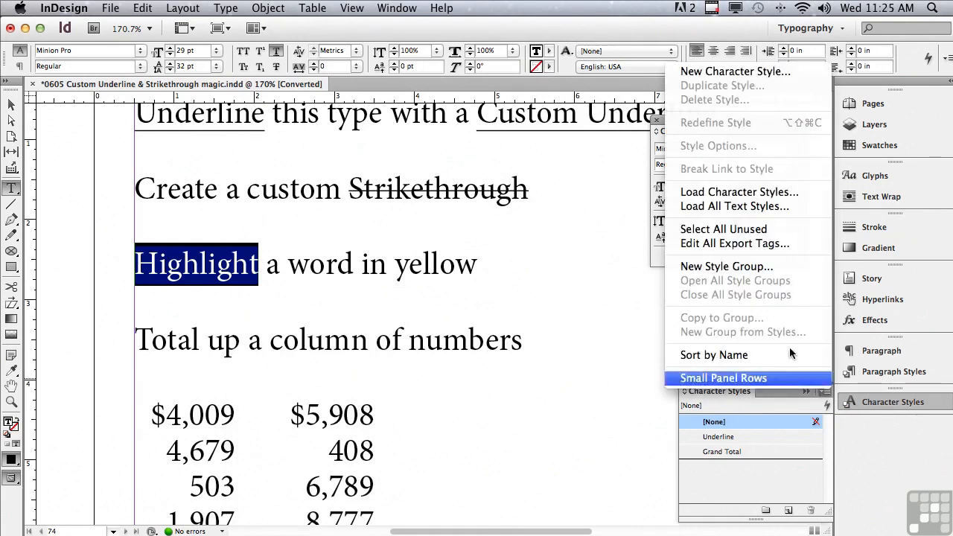
click(694, 74)
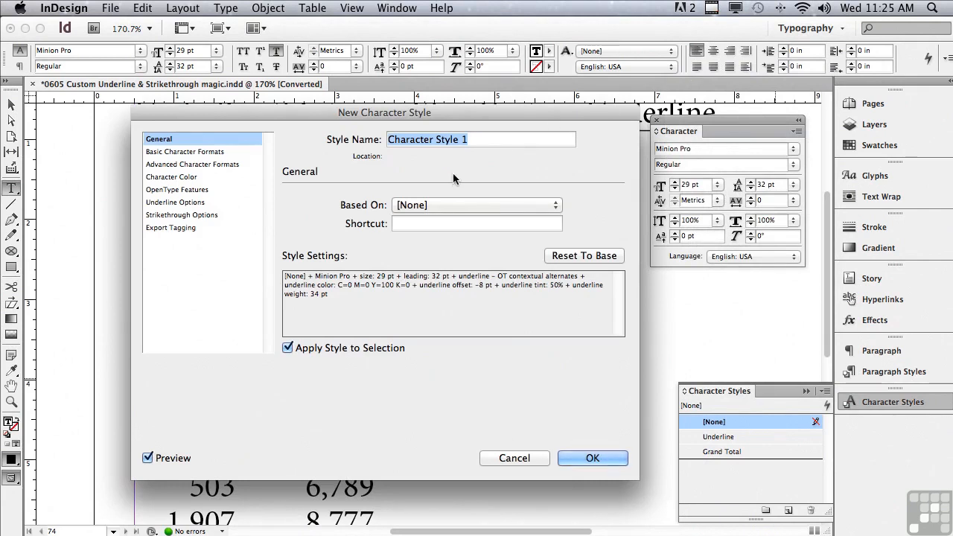
text(Highlight)
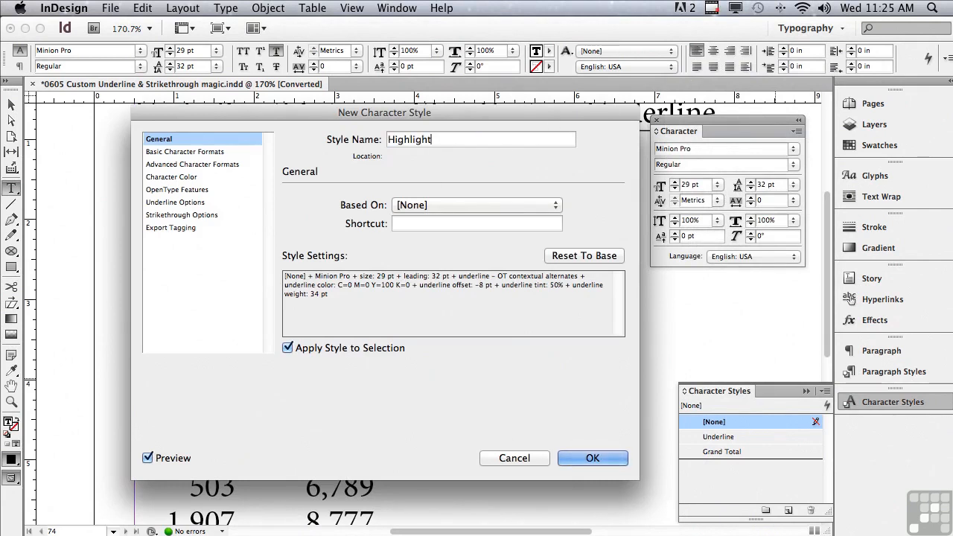
click(592, 459)
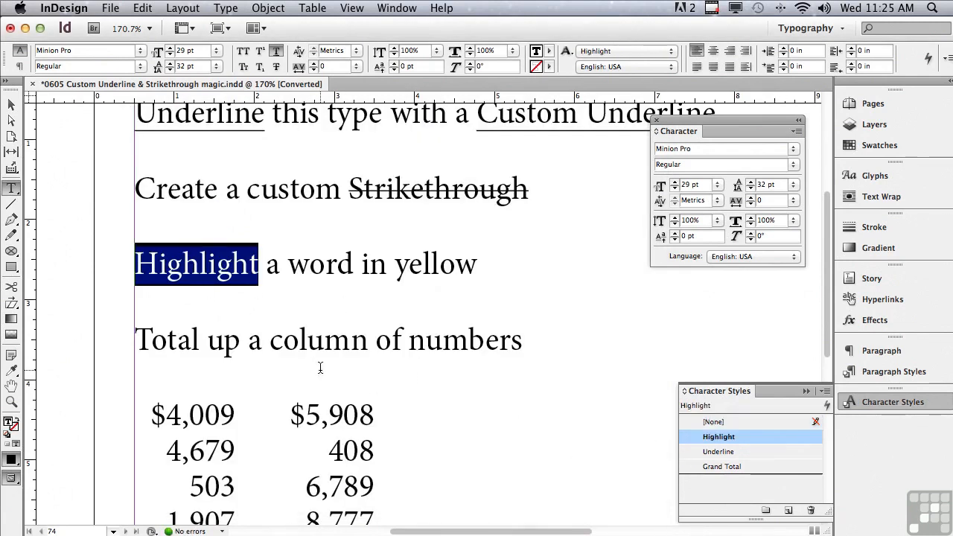
Apply the "Highlight" character style to the word "yellow" at the end of the third line
drag(394, 264, 472, 268)
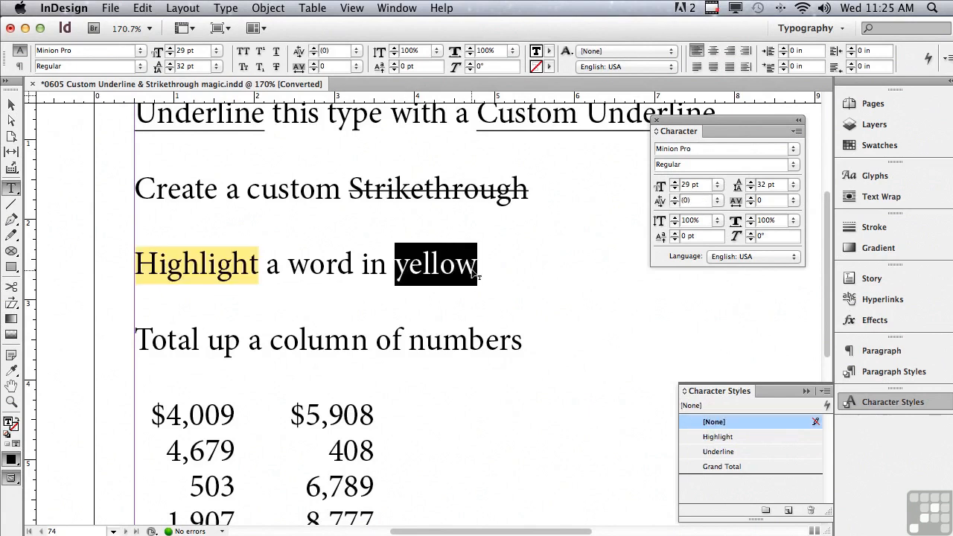
click(703, 438)
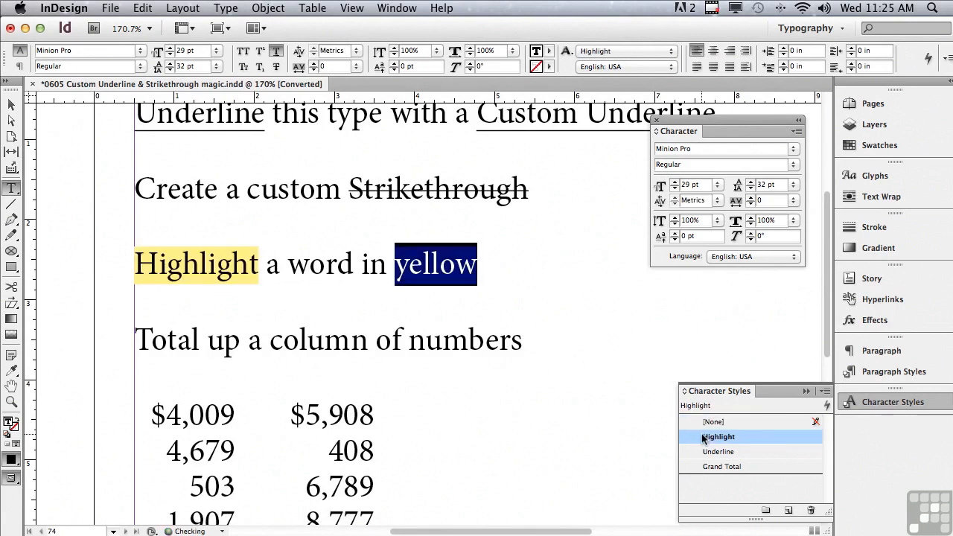
click(309, 279)
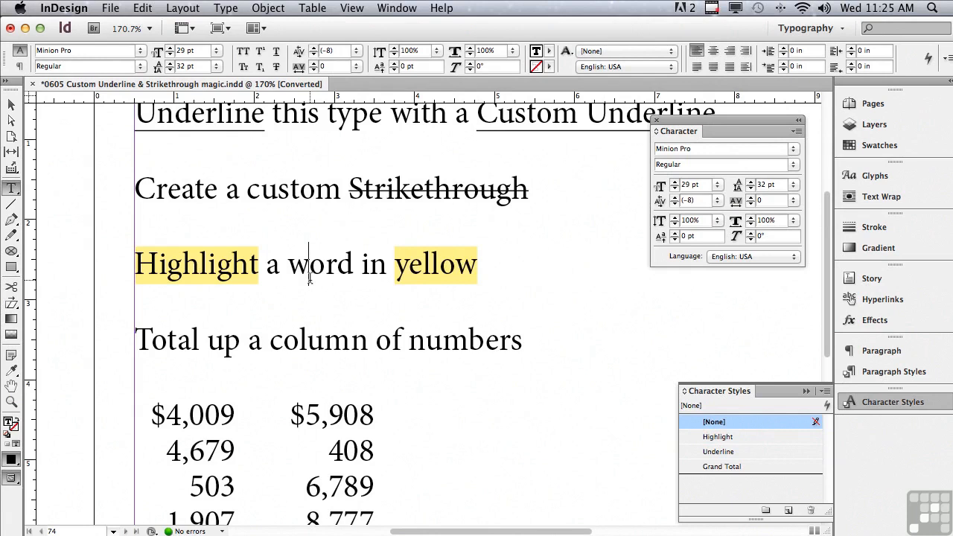
Turn on both underline and strikethrough for the total 21,882 below the second column of numbers
drag(827, 255, 810, 334)
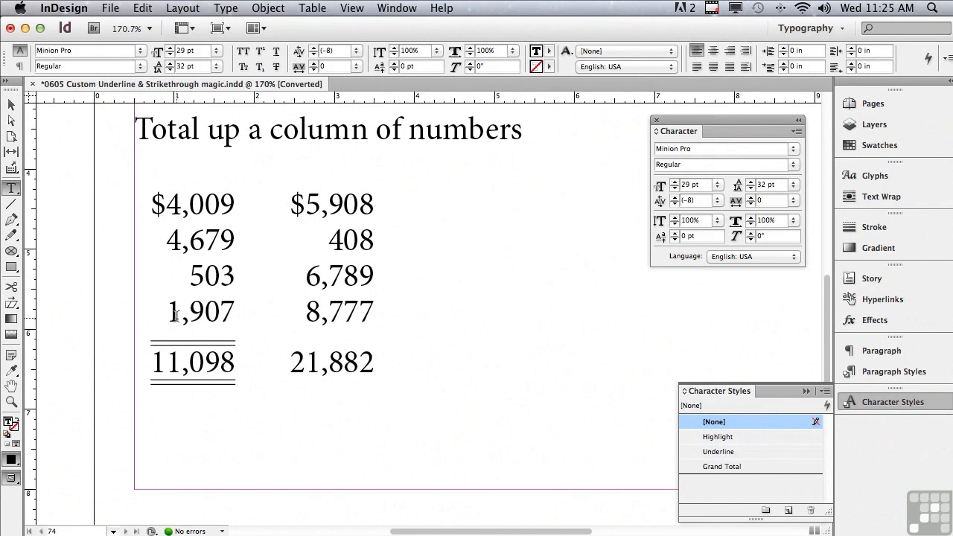
click(154, 359)
drag(154, 359, 236, 366)
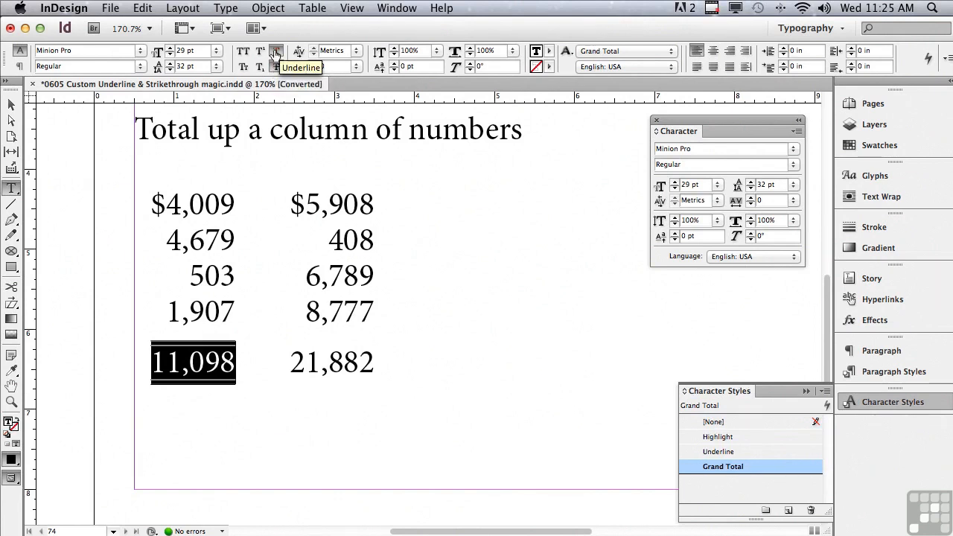
click(289, 362)
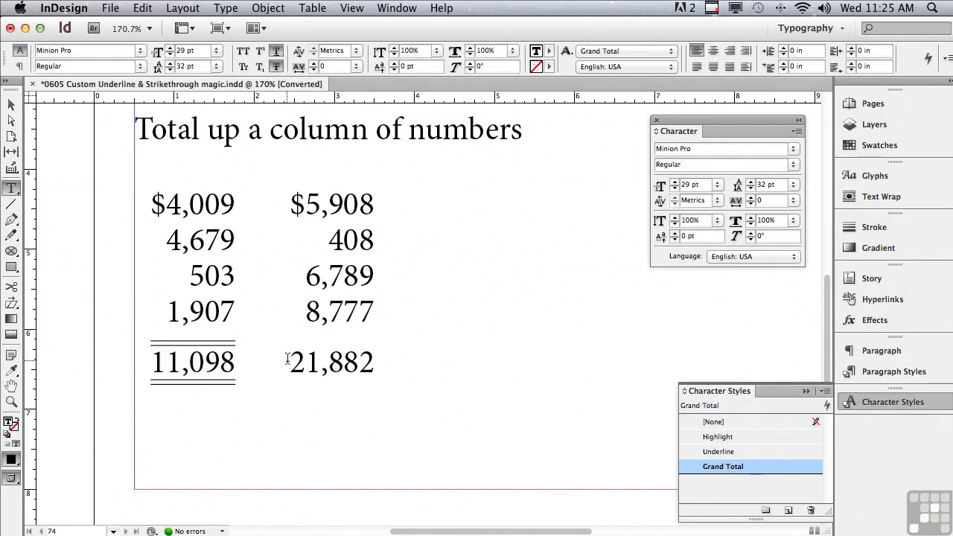
drag(289, 362, 372, 378)
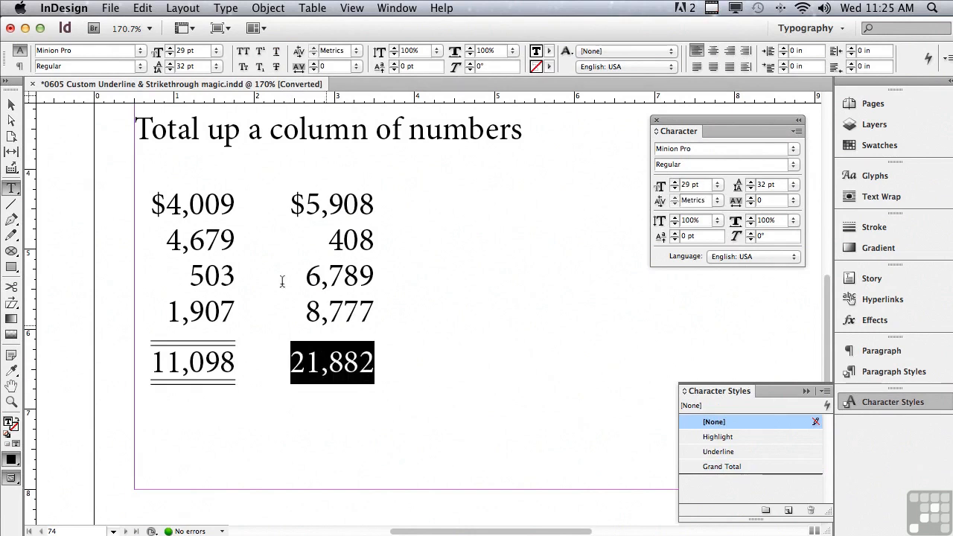
click(275, 51)
click(276, 67)
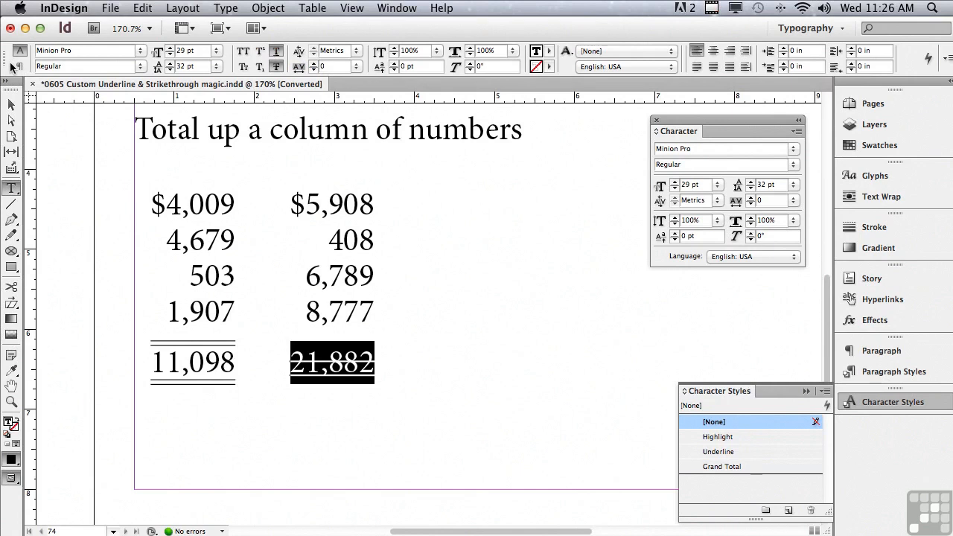
Set the underline weight of the total 21,882 to 5 pt and its offset to 9 pt in Underline Options
alt+click(276, 54)
drag(399, 207, 273, 39)
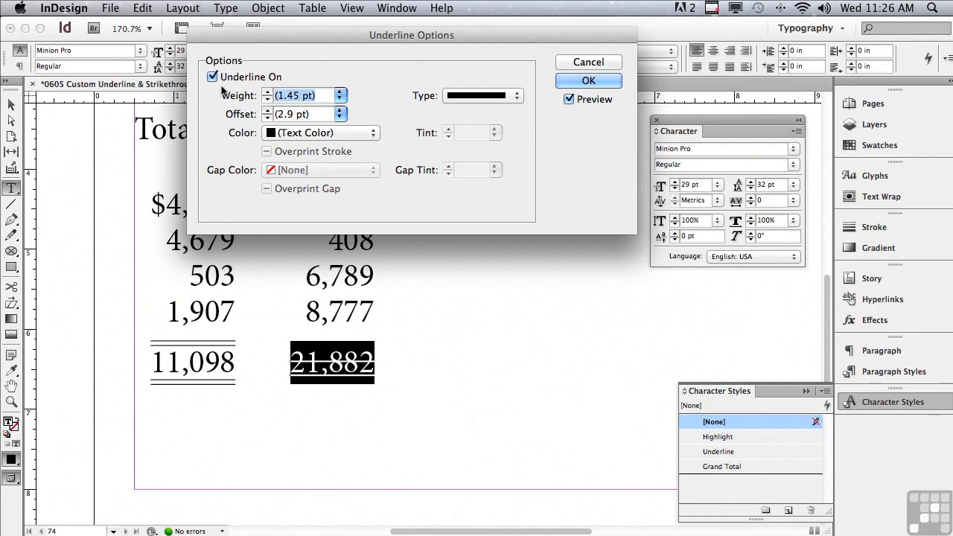
text(5)
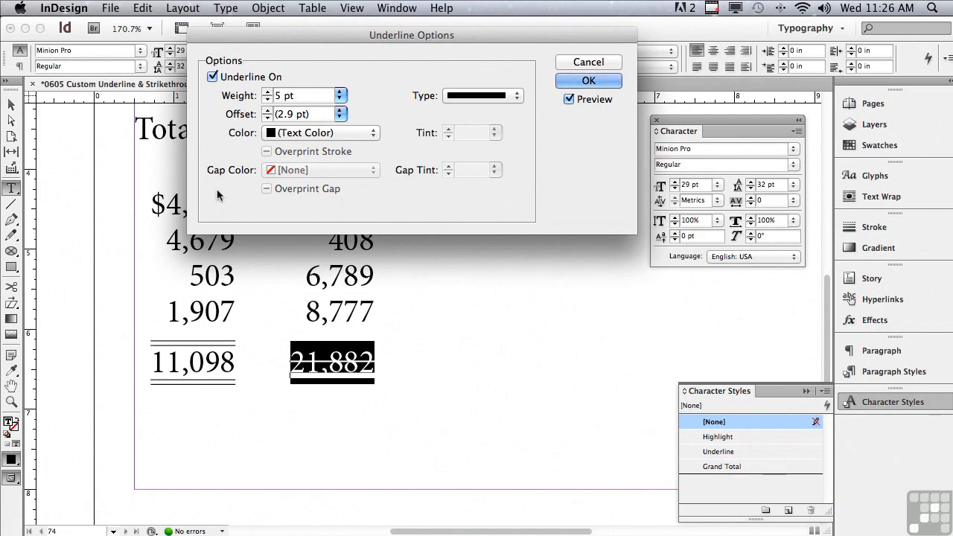
click(267, 110)
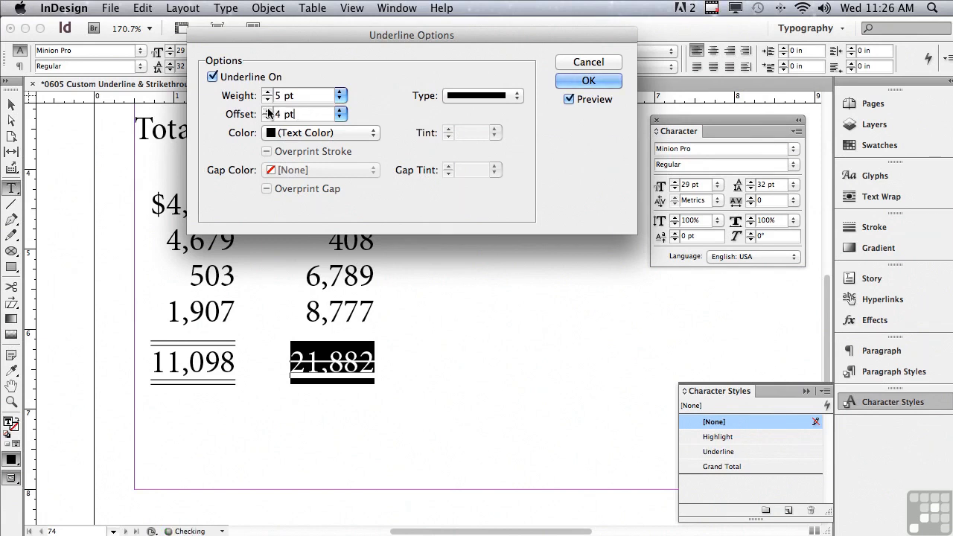
click(267, 110)
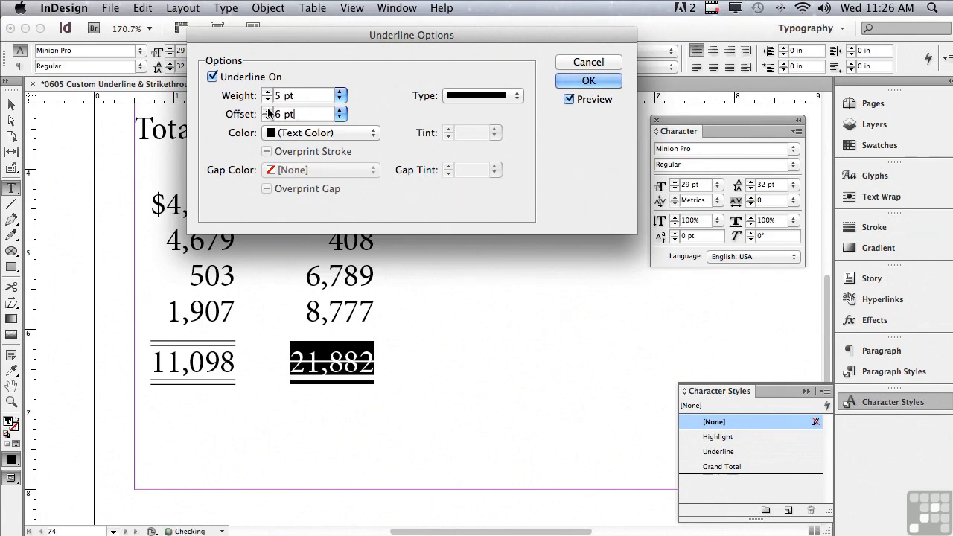
click(267, 110)
click(267, 110)
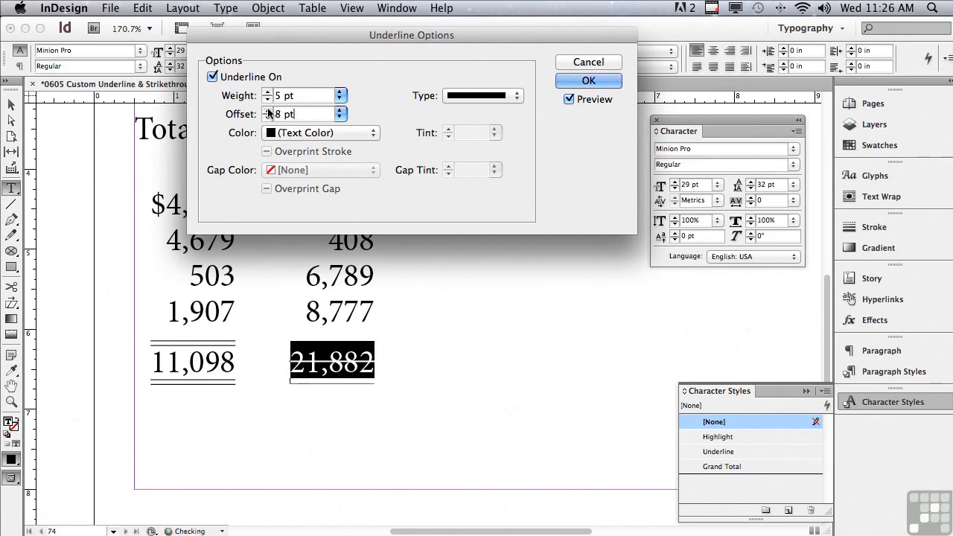
click(268, 110)
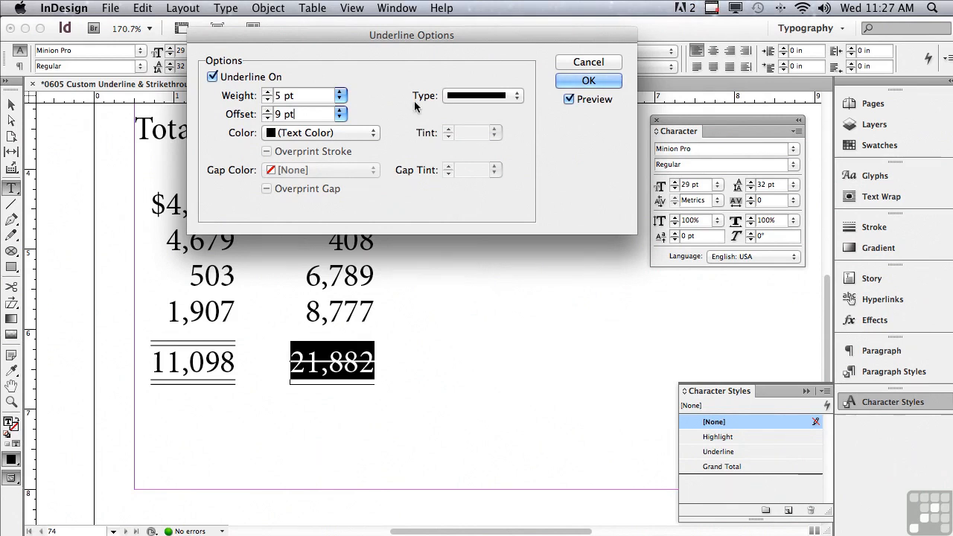
Set the underline type of the total 21,882 to Thin - Thin and accept the underline options
click(464, 97)
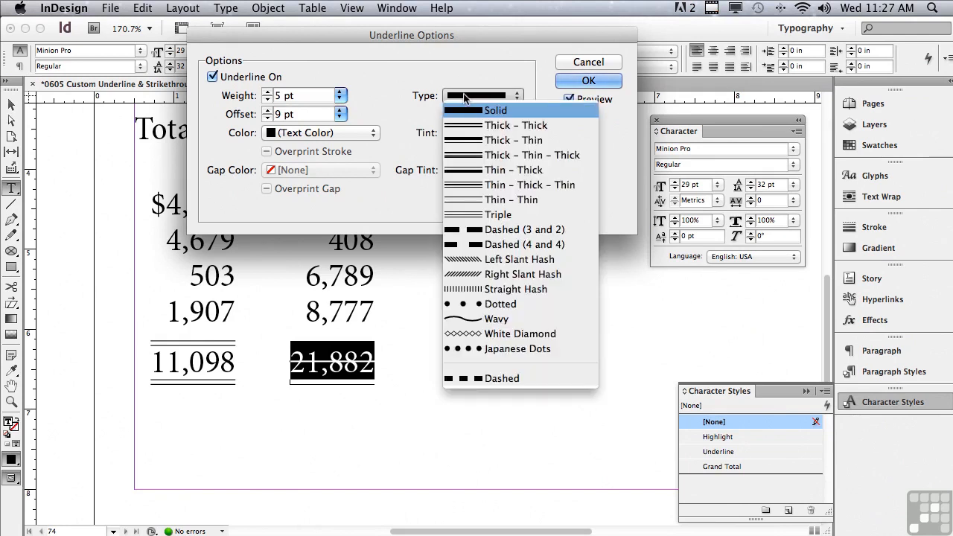
click(462, 96)
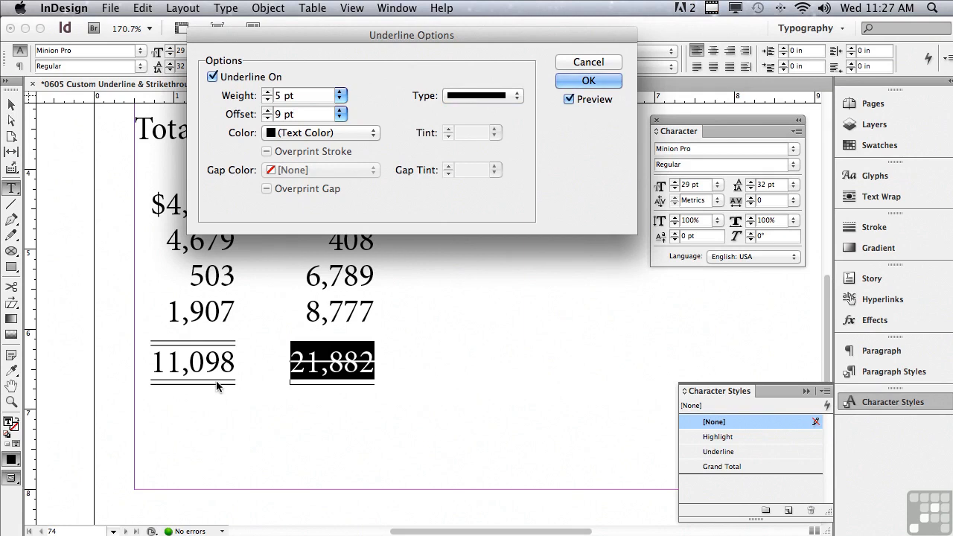
click(494, 96)
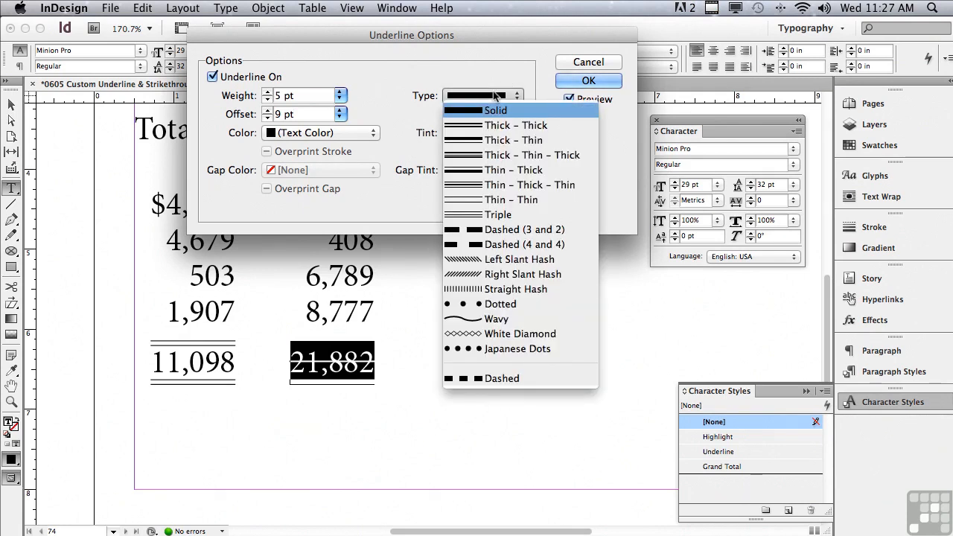
click(486, 200)
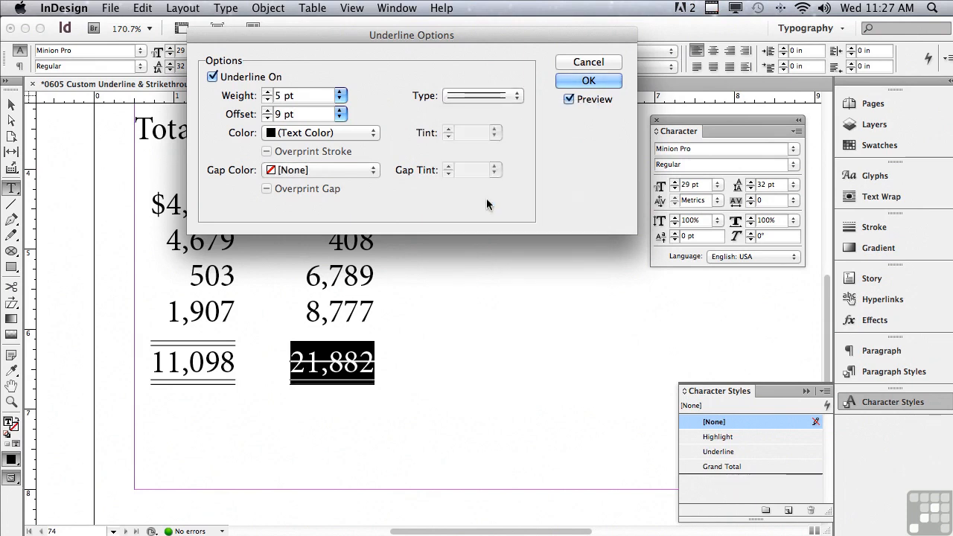
click(564, 81)
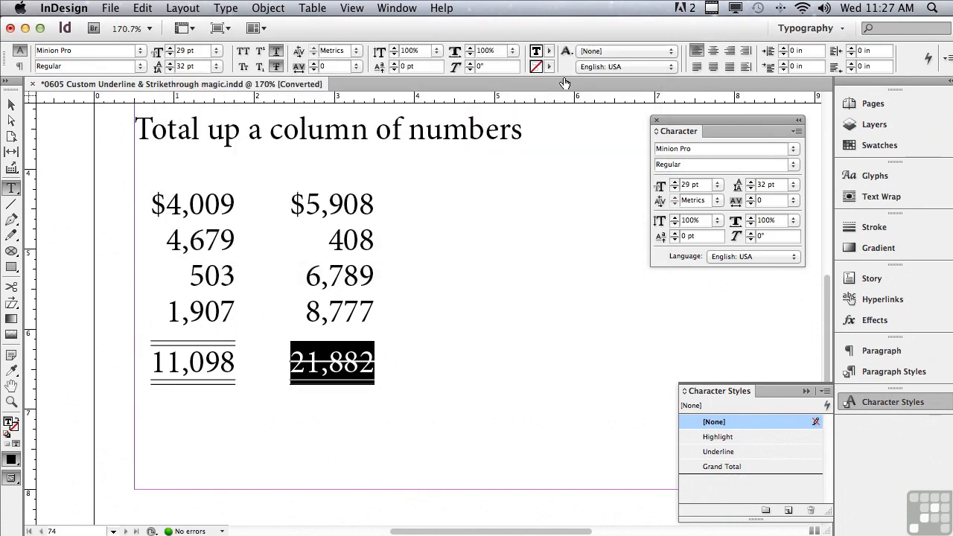
Set the strikethrough weight of the total 21,882 to 5 pt and raise its offset to 26 pt in Strikethrough Options
alt+click(276, 67)
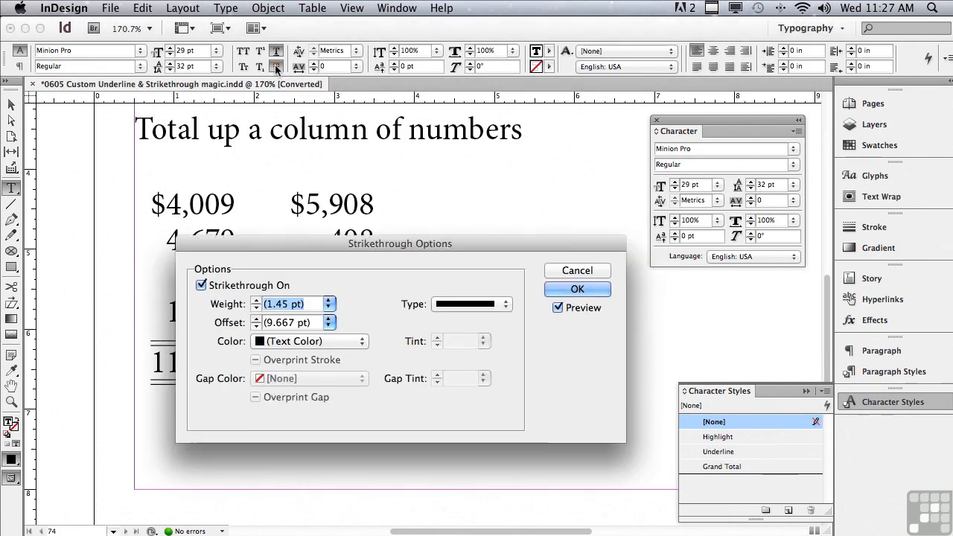
drag(357, 253, 340, 59)
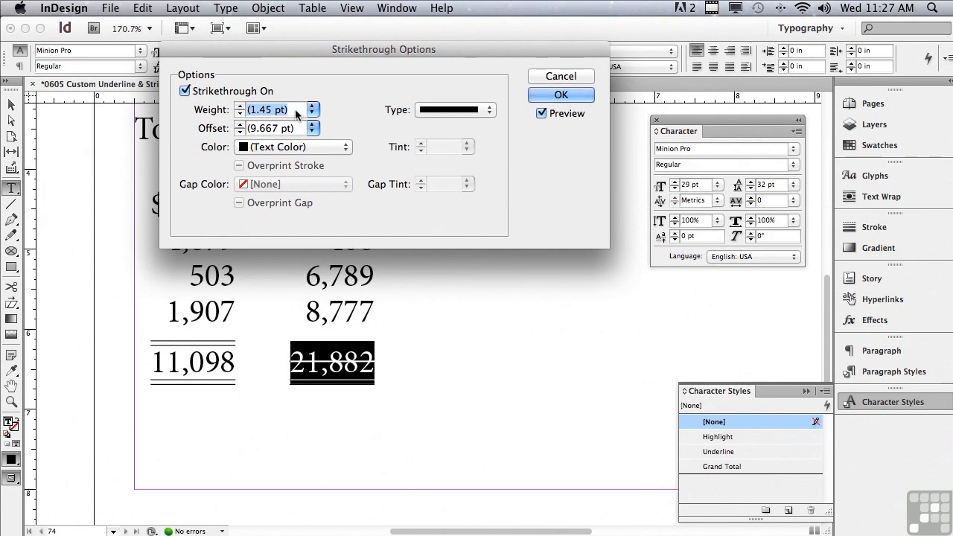
text(5)
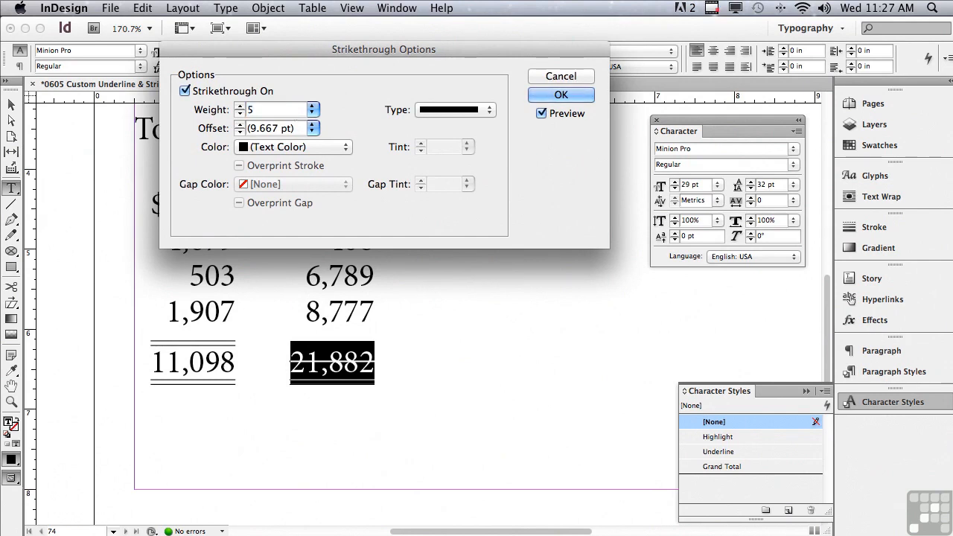
click(298, 129)
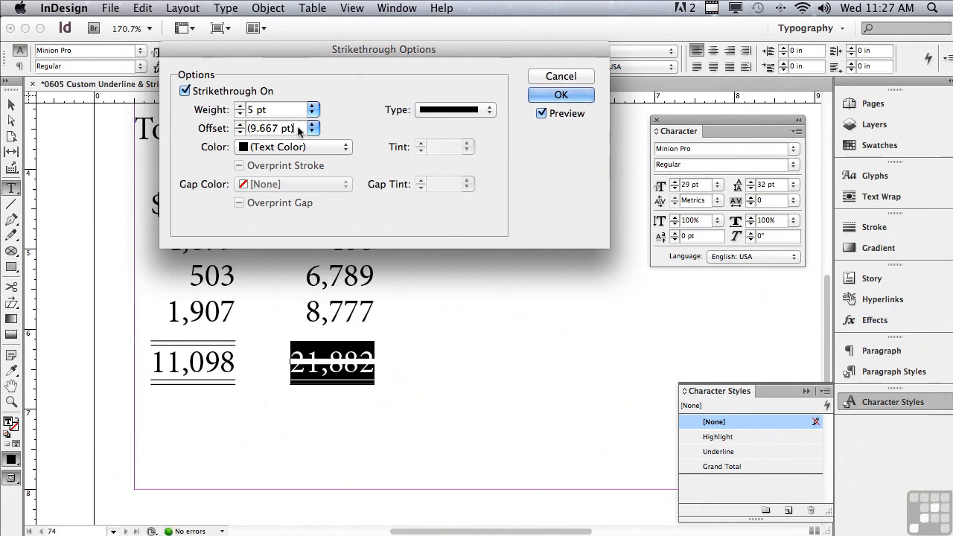
click(239, 125)
click(239, 125)
click(239, 125)
click(239, 124)
click(239, 124)
click(239, 125)
click(239, 124)
click(239, 125)
click(239, 124)
click(239, 124)
click(239, 124)
click(239, 124)
click(239, 124)
click(239, 124)
click(239, 125)
click(239, 124)
click(239, 124)
Set the strikethrough type of the total 21,882 to Thin - Thin and accept the strikethrough options
click(421, 110)
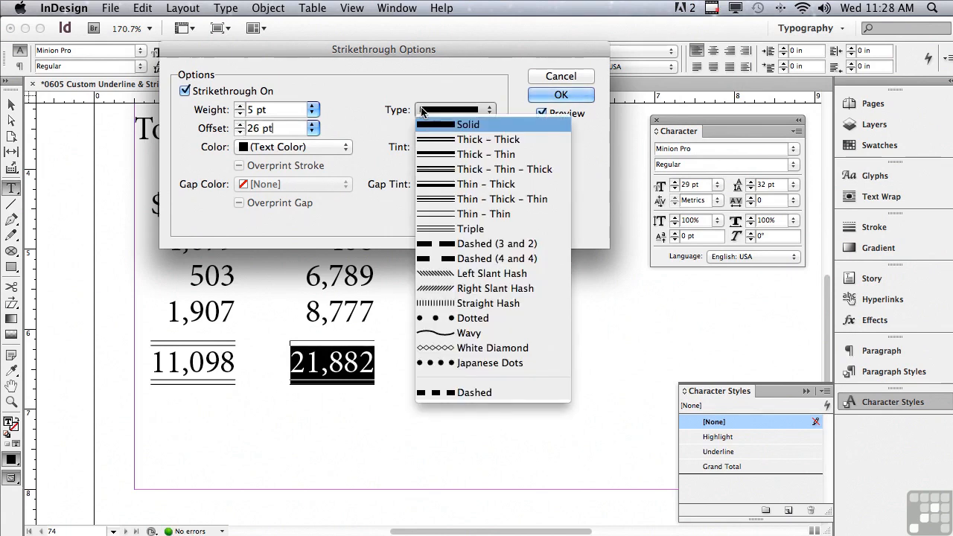
click(440, 216)
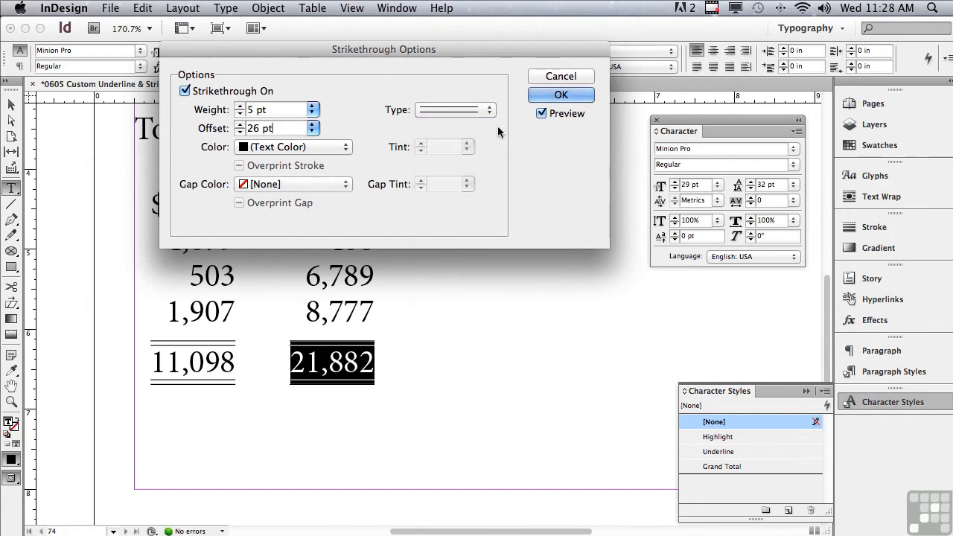
click(539, 97)
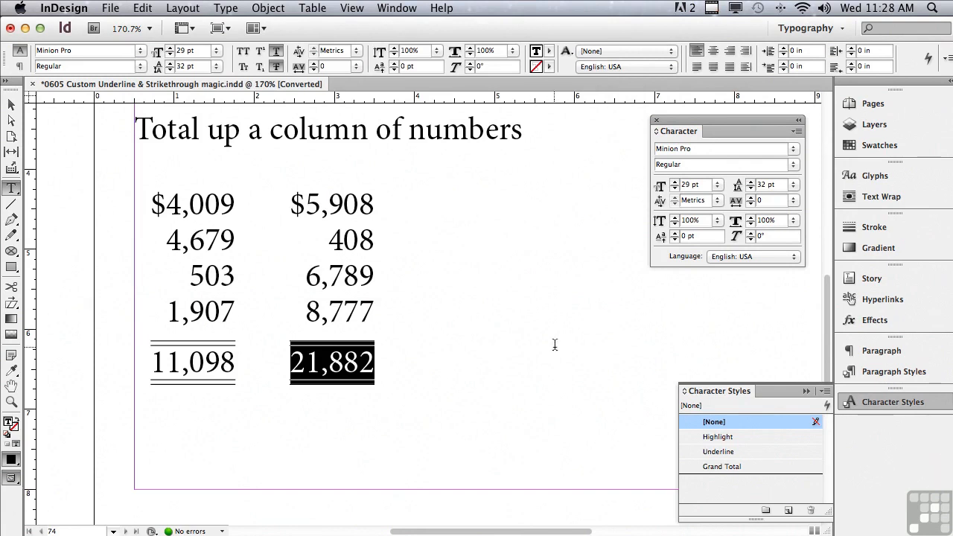
Create a character style named "Total" from the selected total and apply it to the selection
click(825, 392)
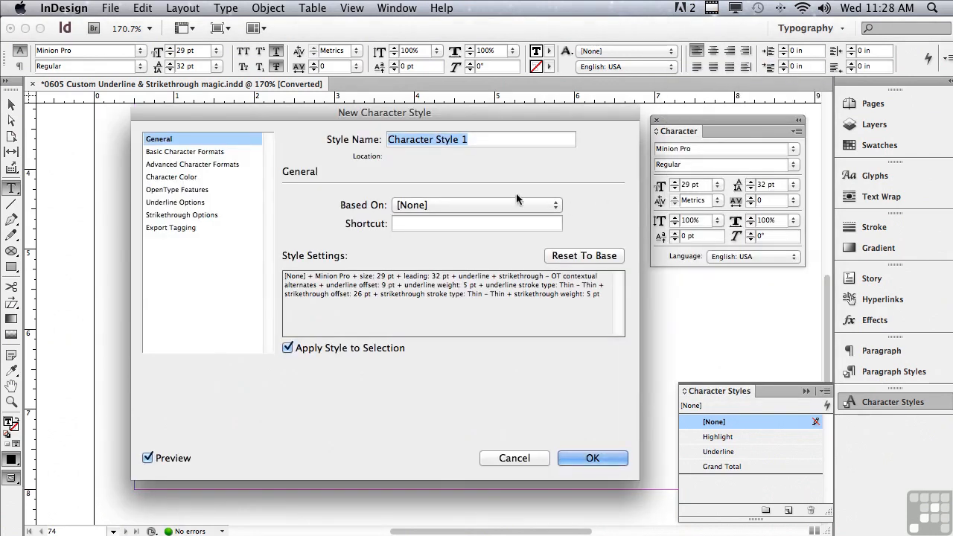
text(Total)
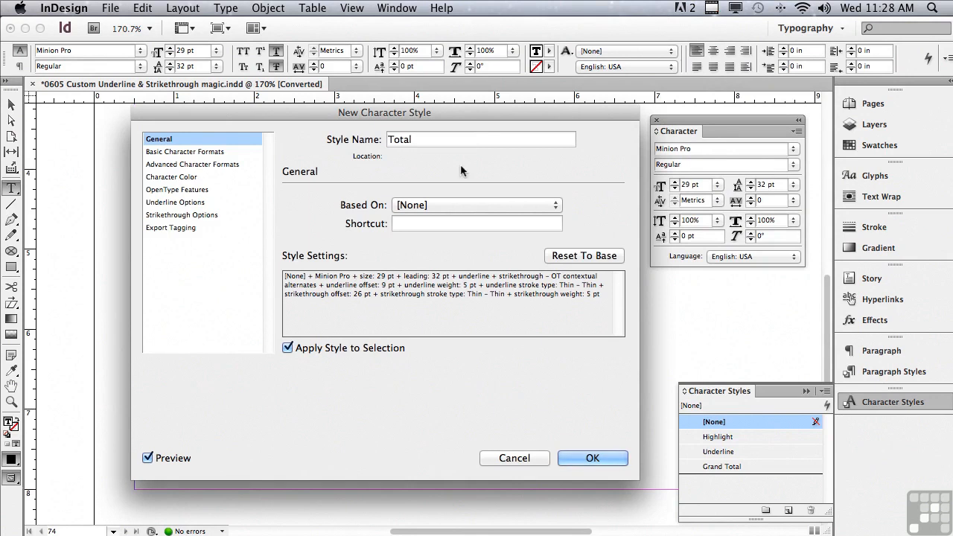
click(592, 456)
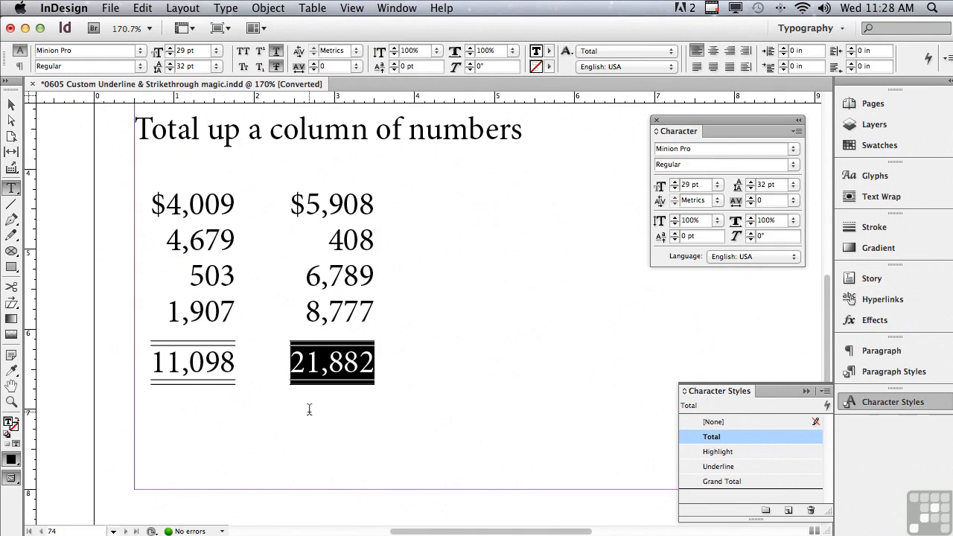
Apply the "Total" character style to the amount $4,009 at the top of the first column, then deselect the text
drag(148, 200, 233, 203)
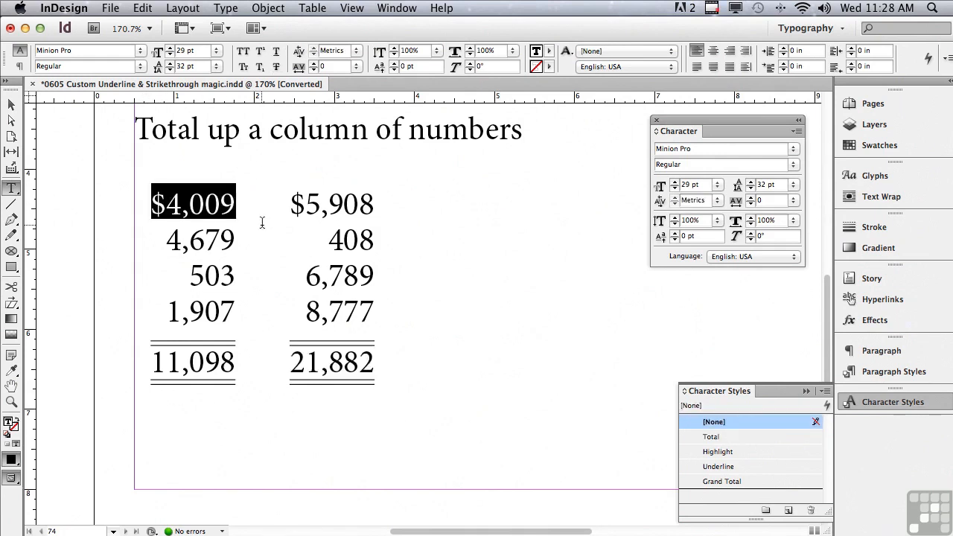
click(710, 438)
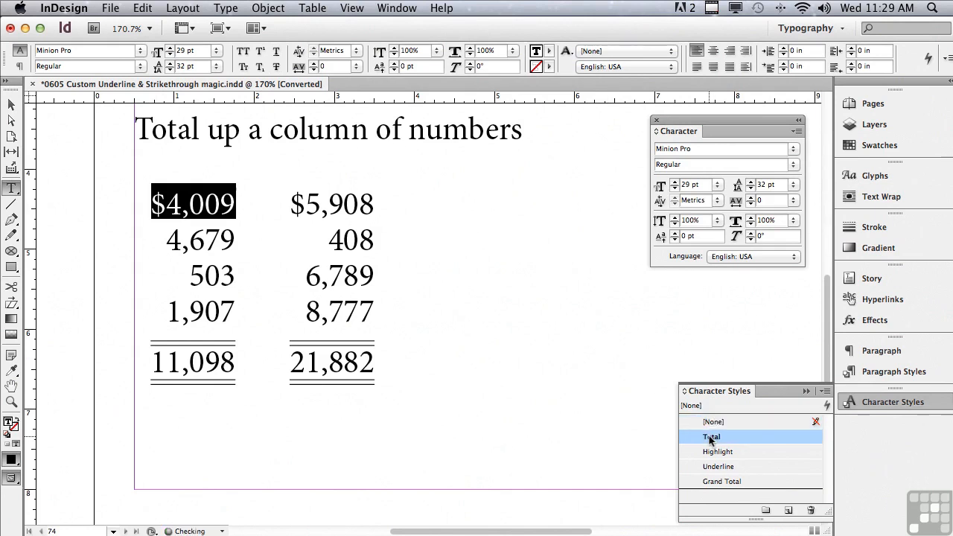
click(64, 259)
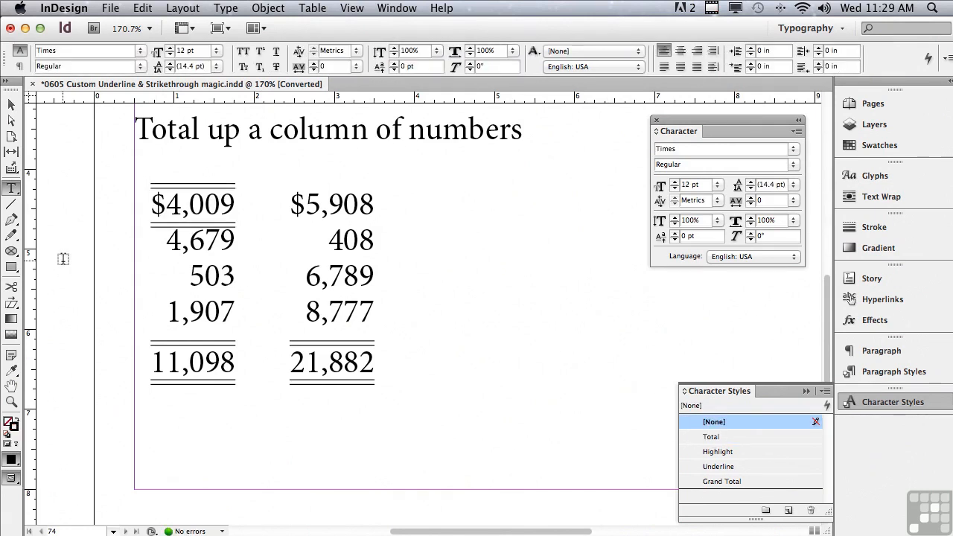